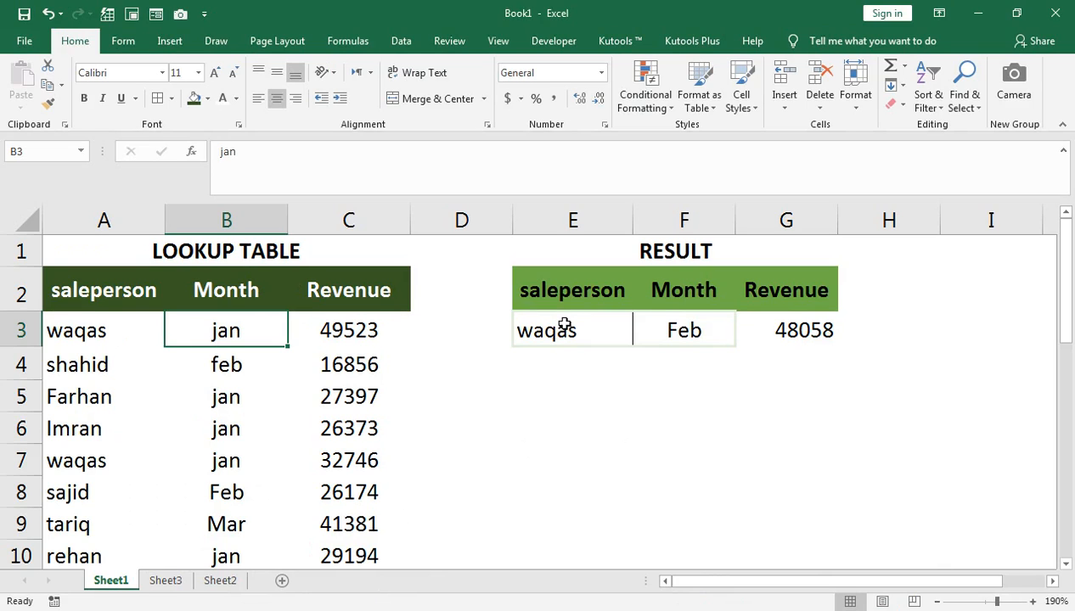
left_click(93, 333)
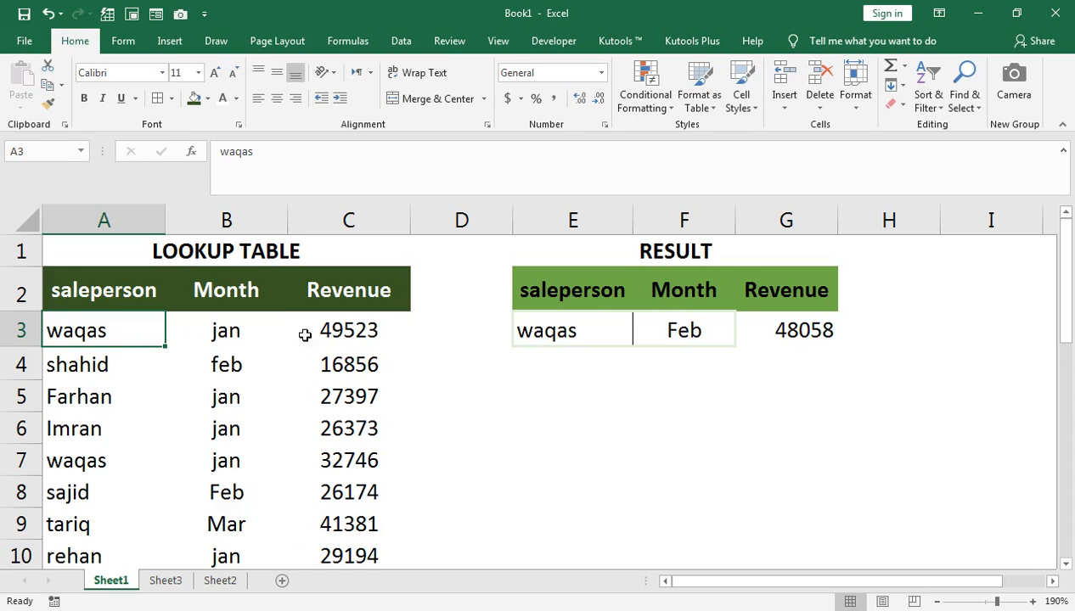
left_click(569, 329)
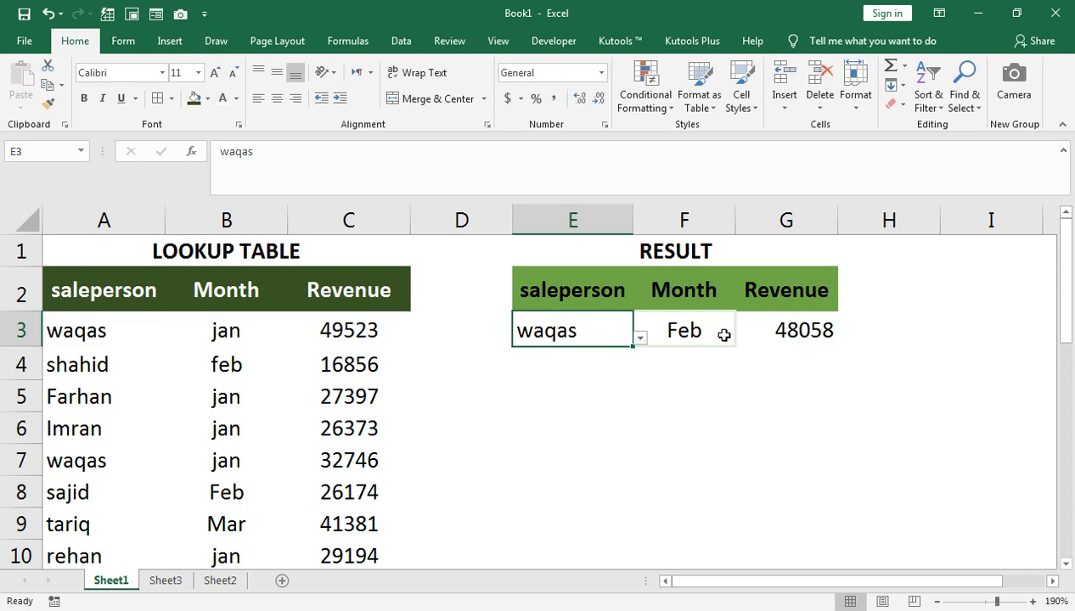
left_click(693, 331)
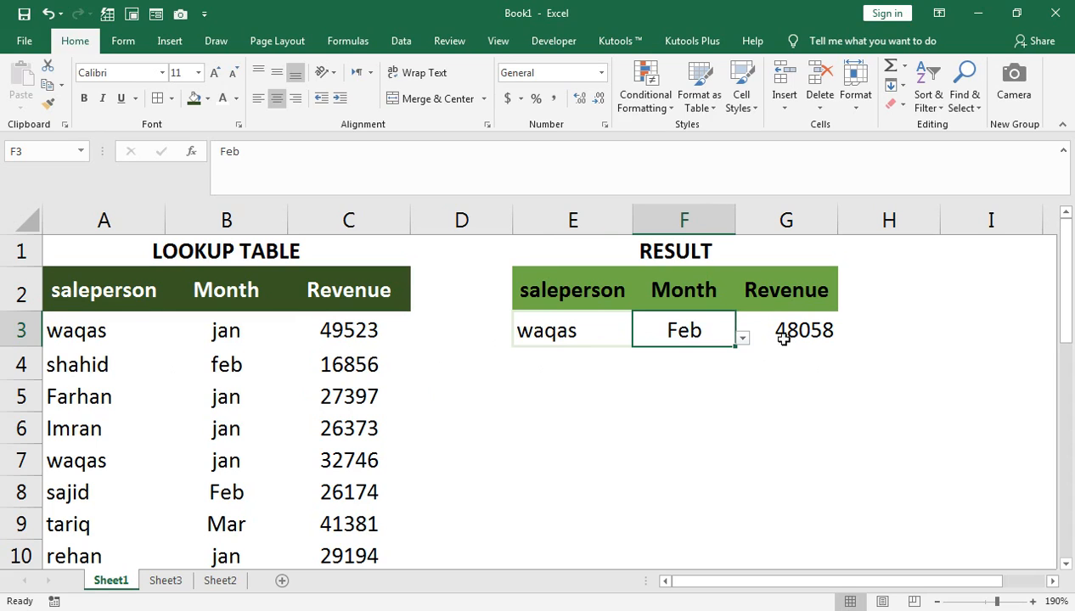
left_click_drag(783, 333, 781, 463)
left_click(661, 433)
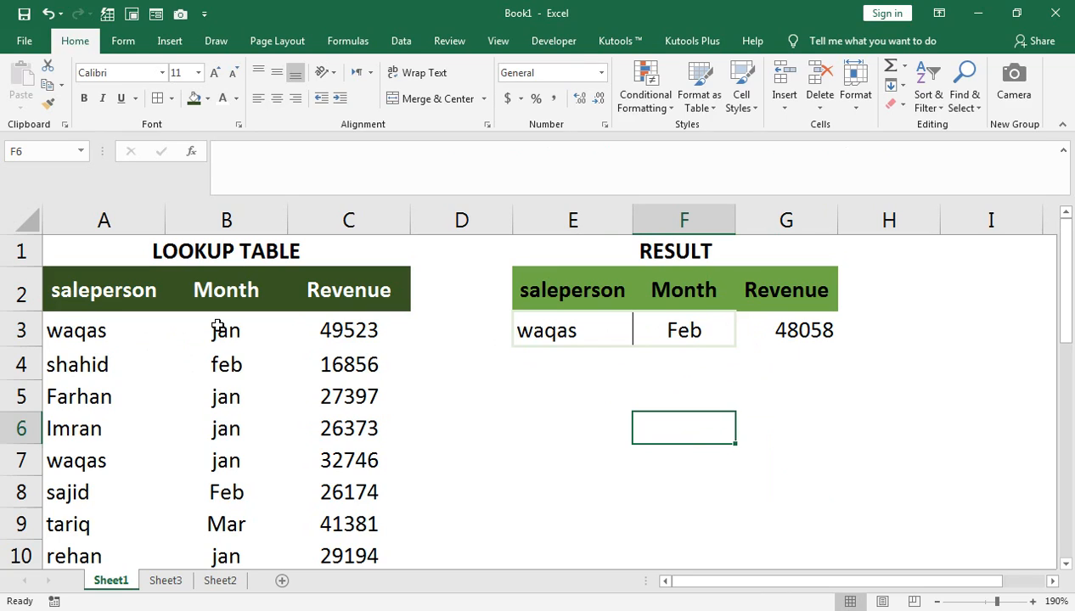
Set the month in result cell F3 of Sheet1 to jan
left_click(689, 332)
left_click(743, 339)
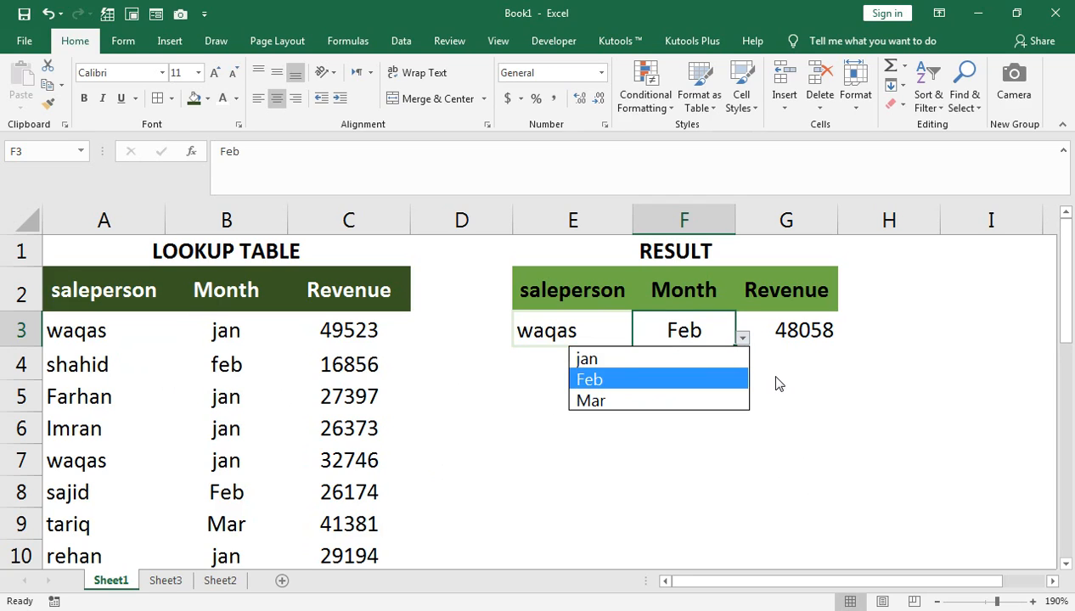
left_click(689, 359)
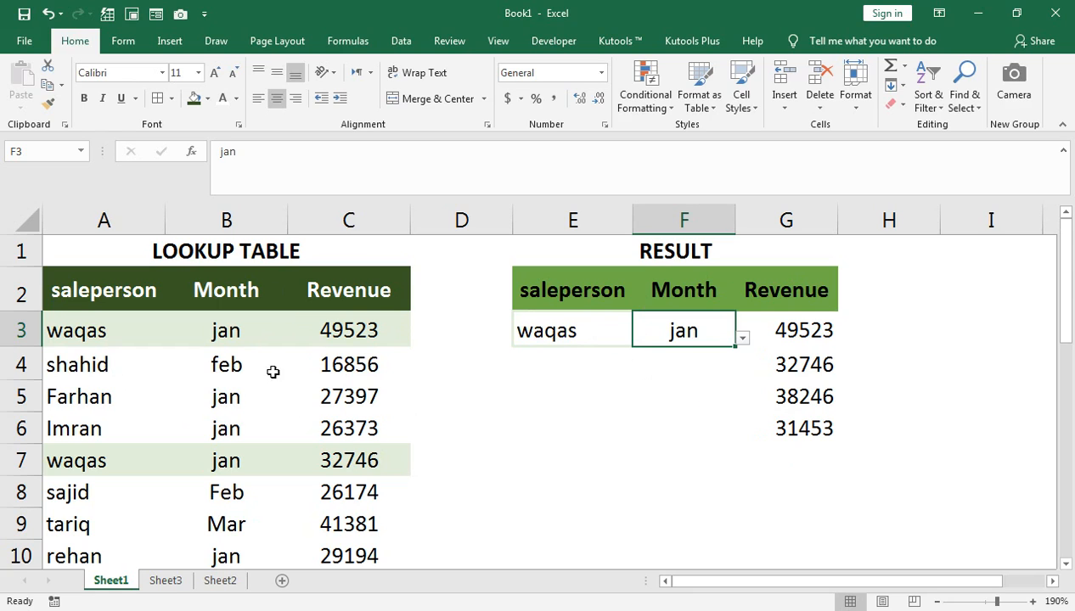
Review the data validation settings of cell E3 on Sheet3 and the source list on Sheet2
left_click(167, 582)
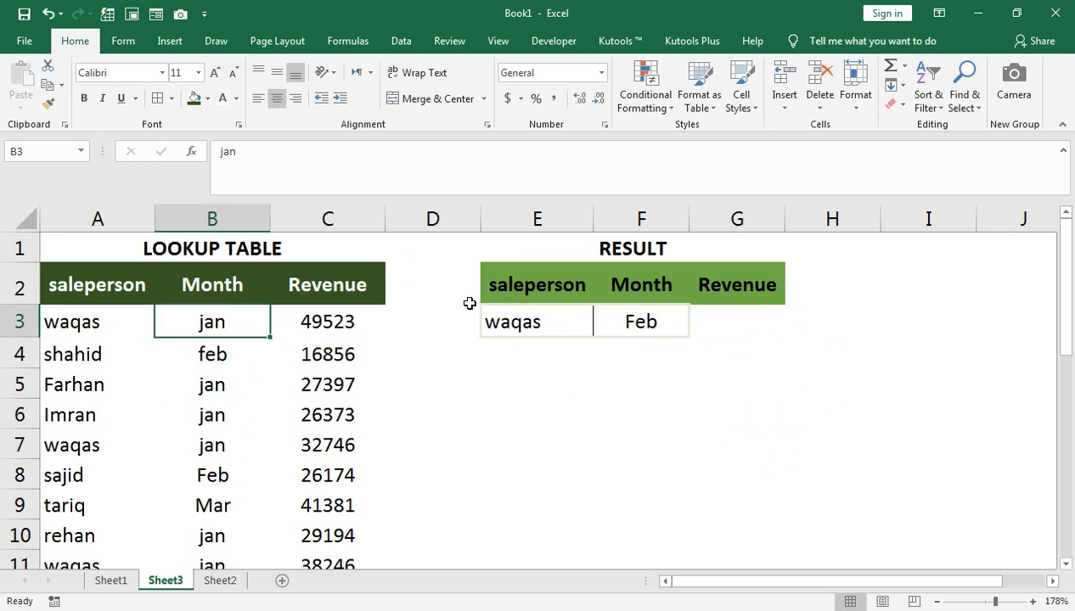
left_click(533, 327)
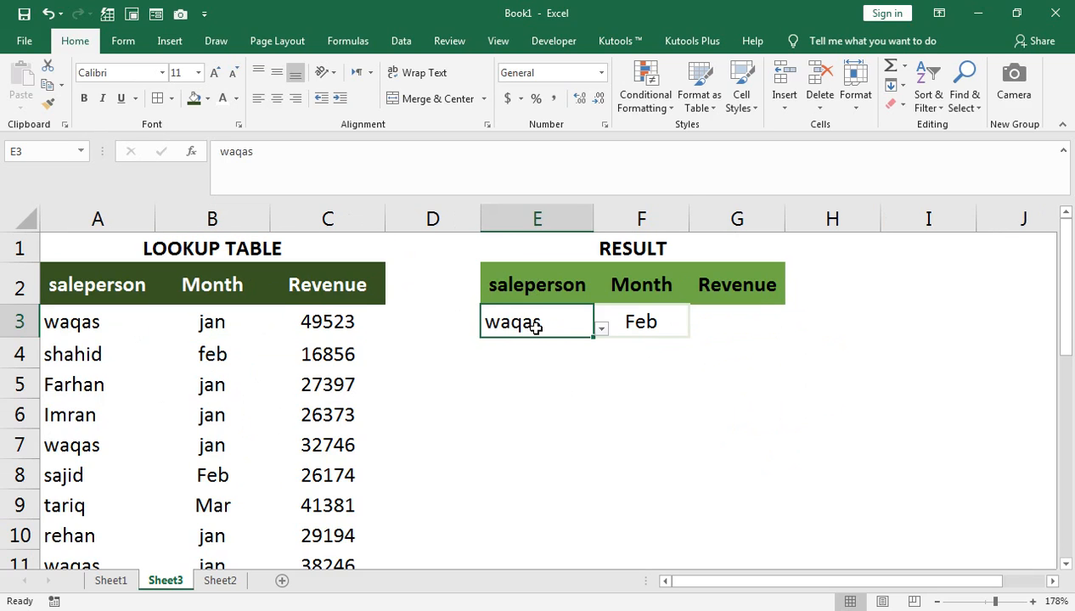
left_click(401, 41)
left_click(680, 111)
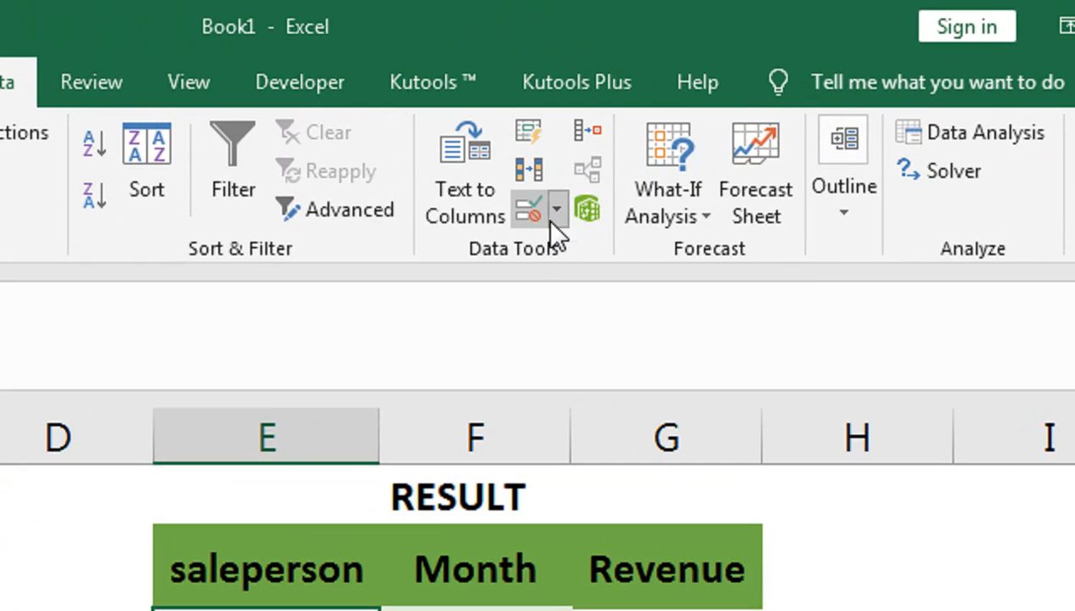
left_click(557, 247)
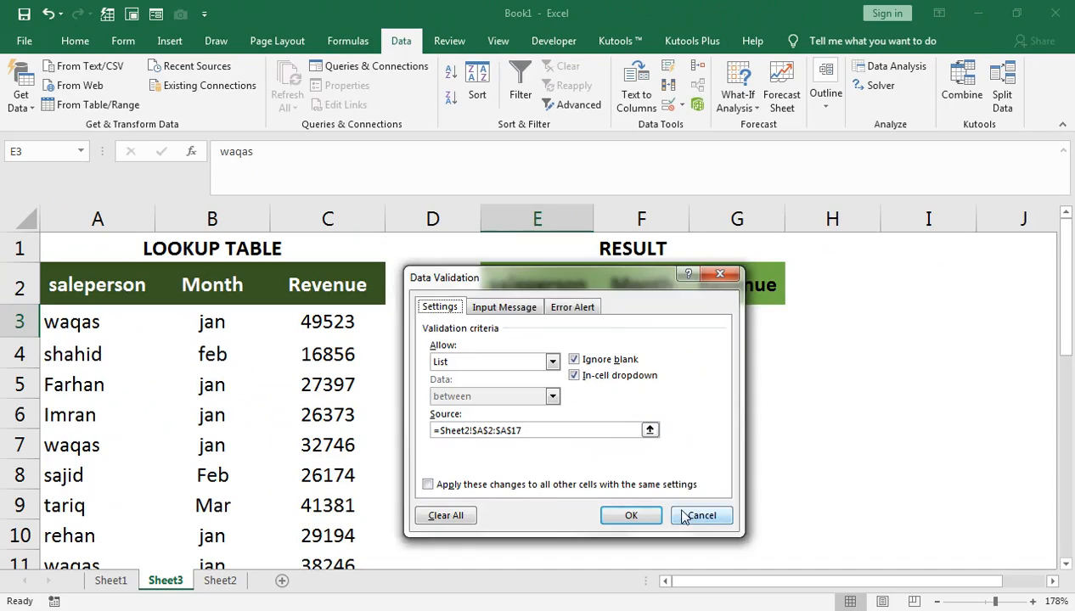
left_click(777, 597)
left_click(220, 581)
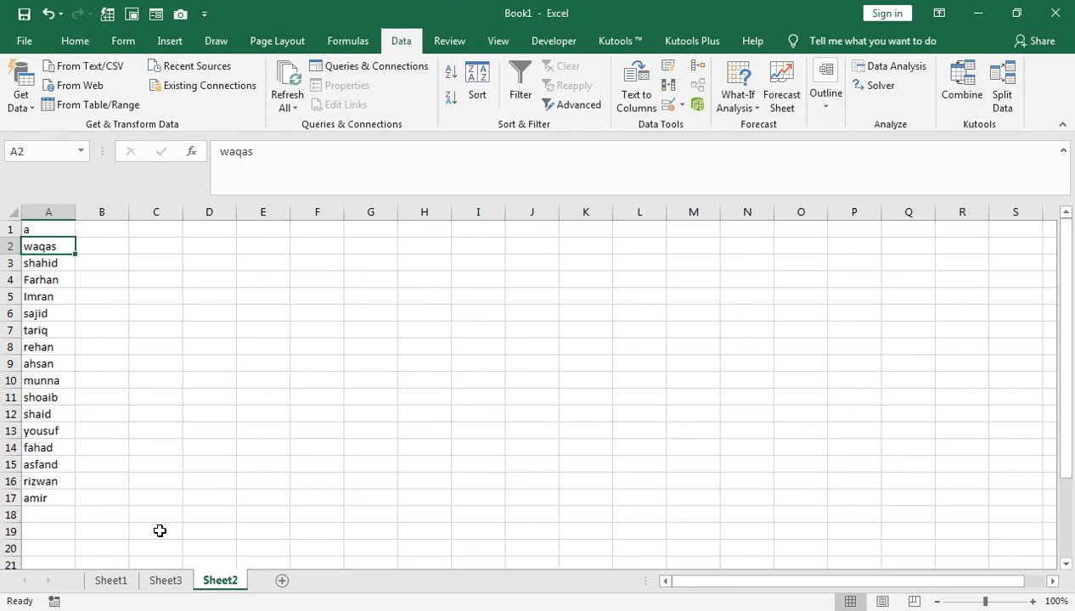
left_click(172, 580)
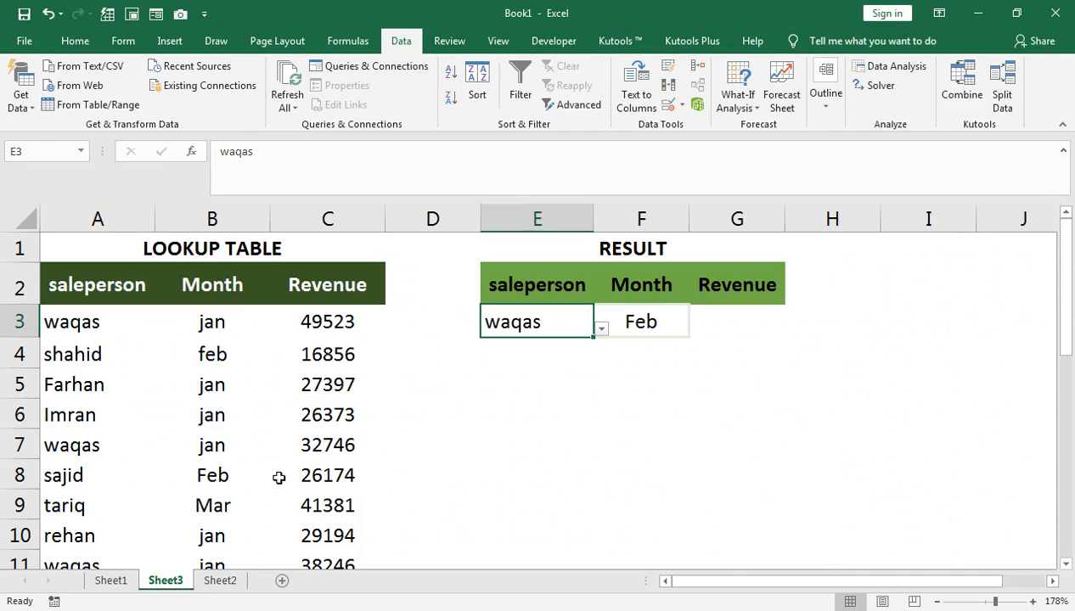
Begin a formula in cell G3 of Sheet3 with INDEX nested inside IFERROR: =IFERROR(INDEX(
left_click(719, 328)
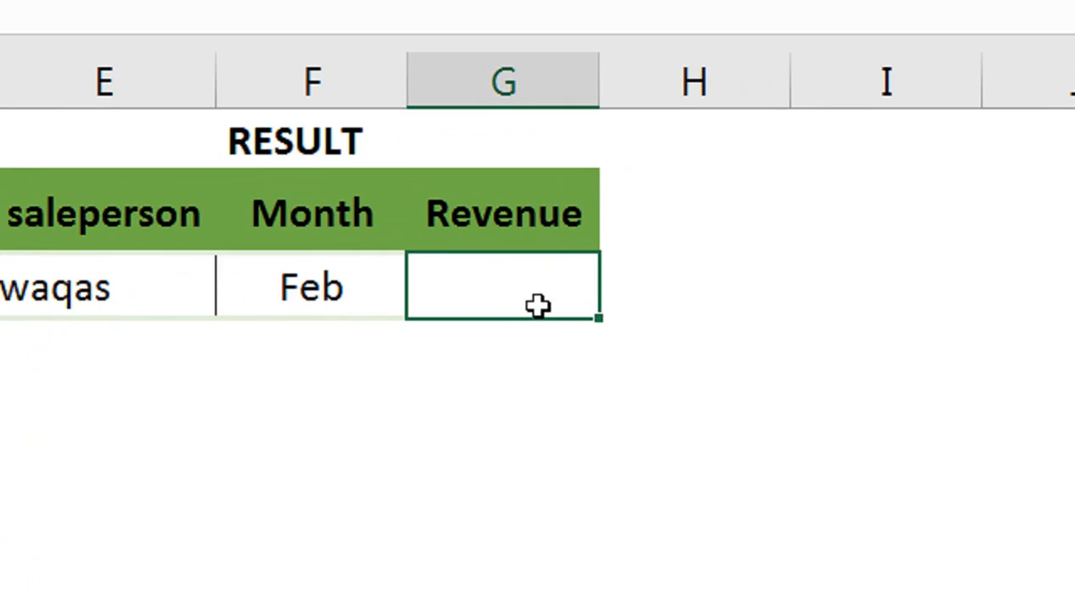
type("=IF")
key("Down")
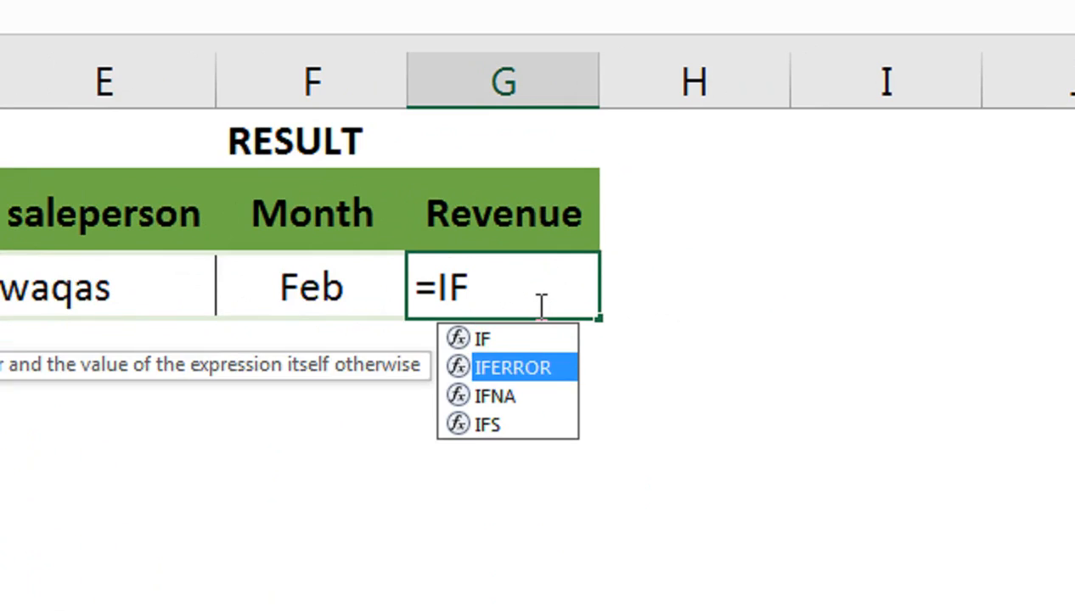
key("Tab")
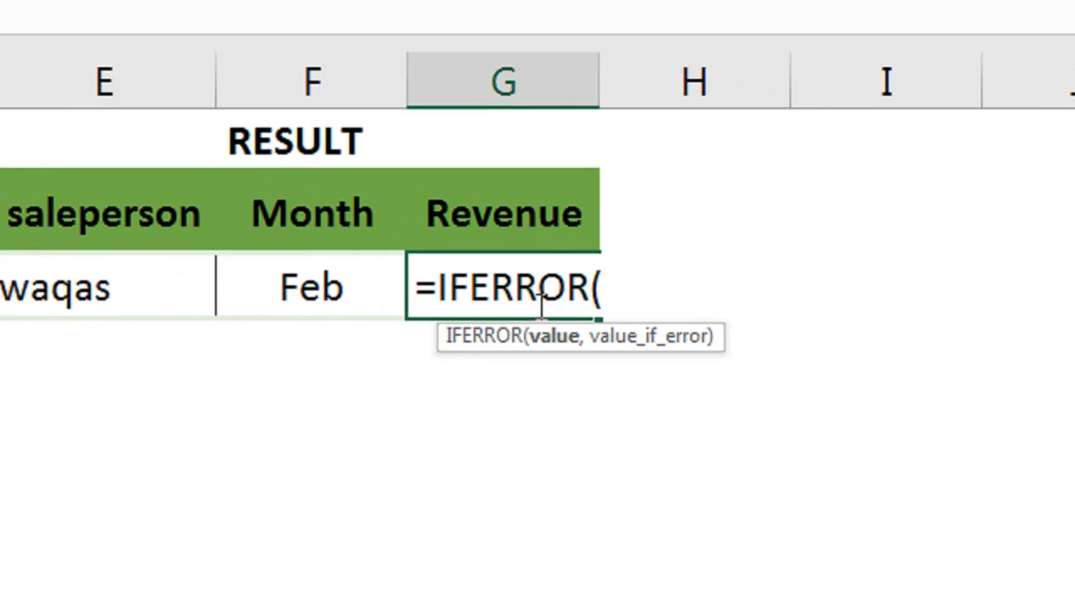
type("IND")
key("Tab")
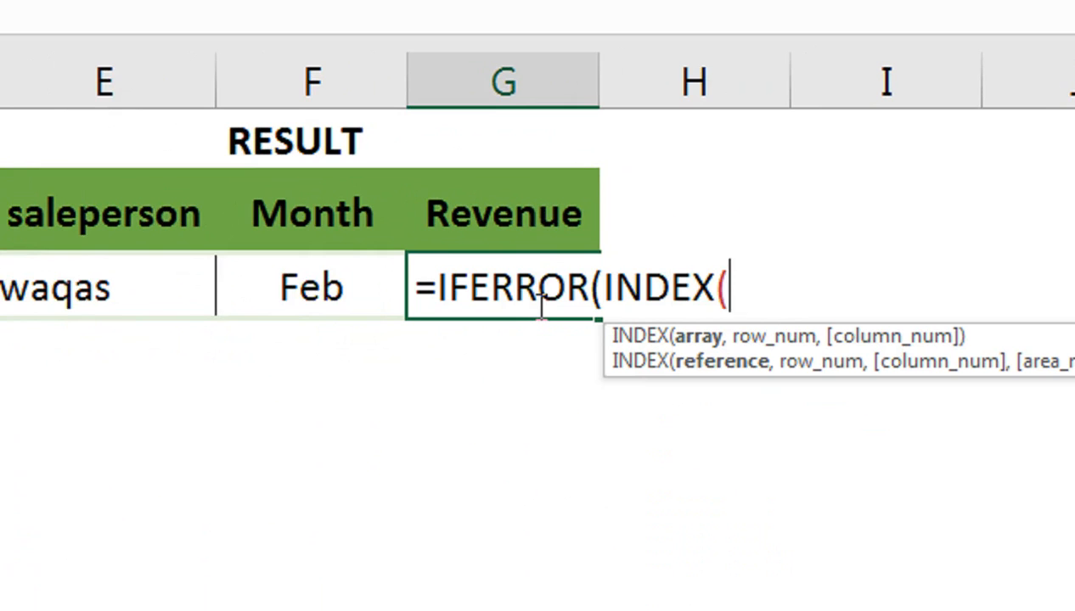
Supply the absolute Revenue range $C$3:$C$27 as the array of INDEX, followed by a comma
key("Left")
key("Left")
key("Left")
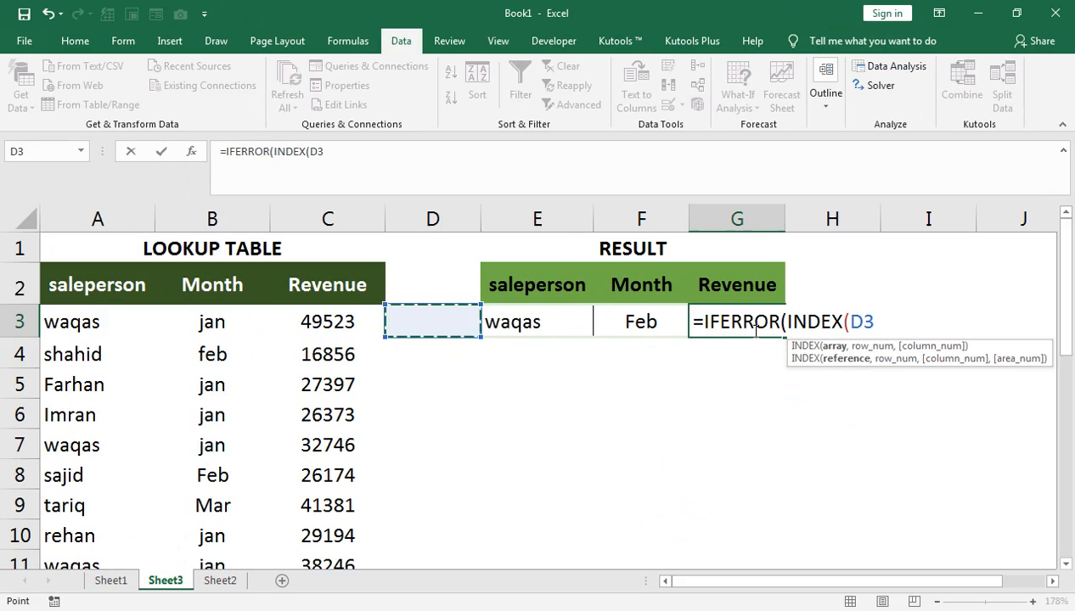
key("Left")
key("ctrl+shift+Down")
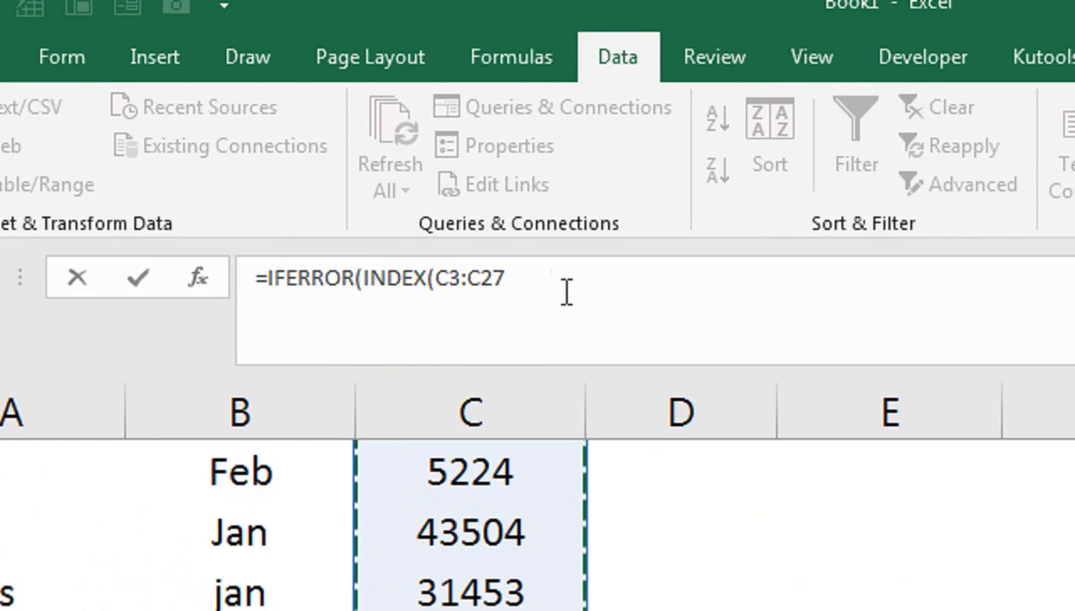
key("F4")
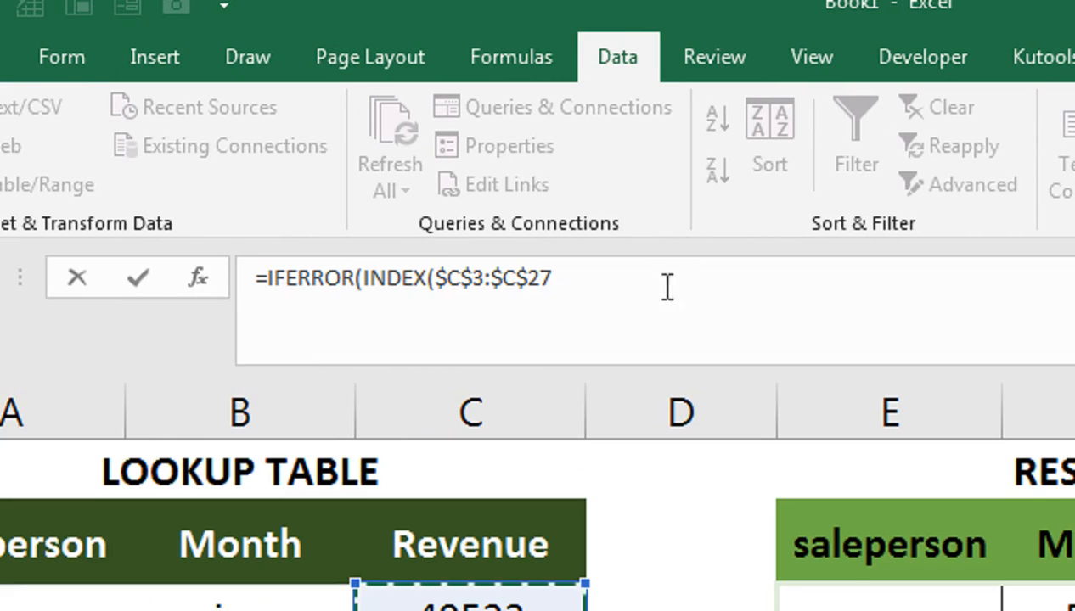
type(",")
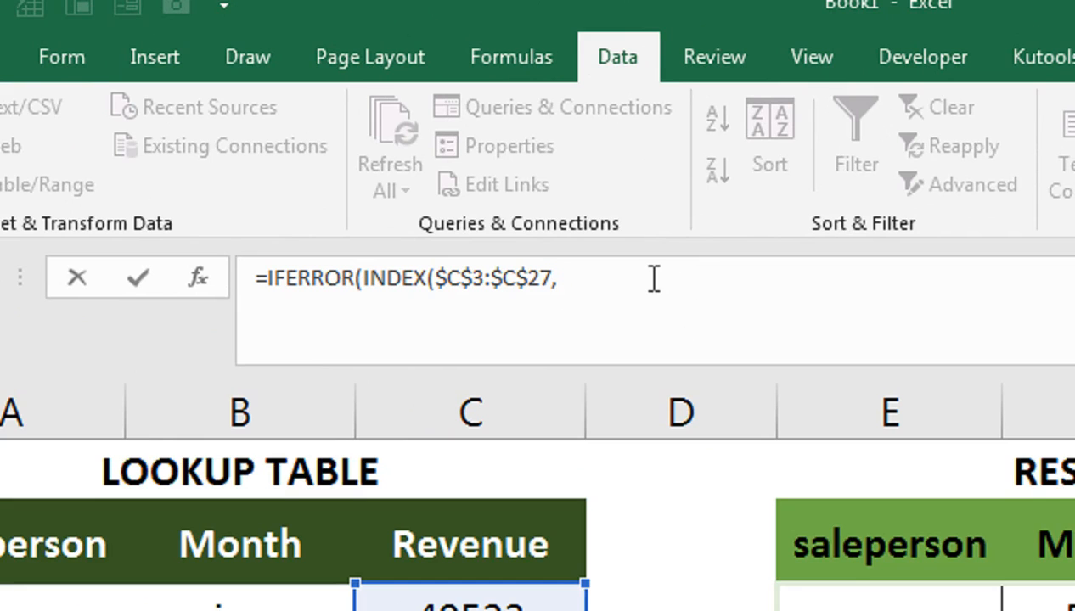
Add SMALL with a nested IF as the row number, starting its logical test with 1=((--(
type("SM")
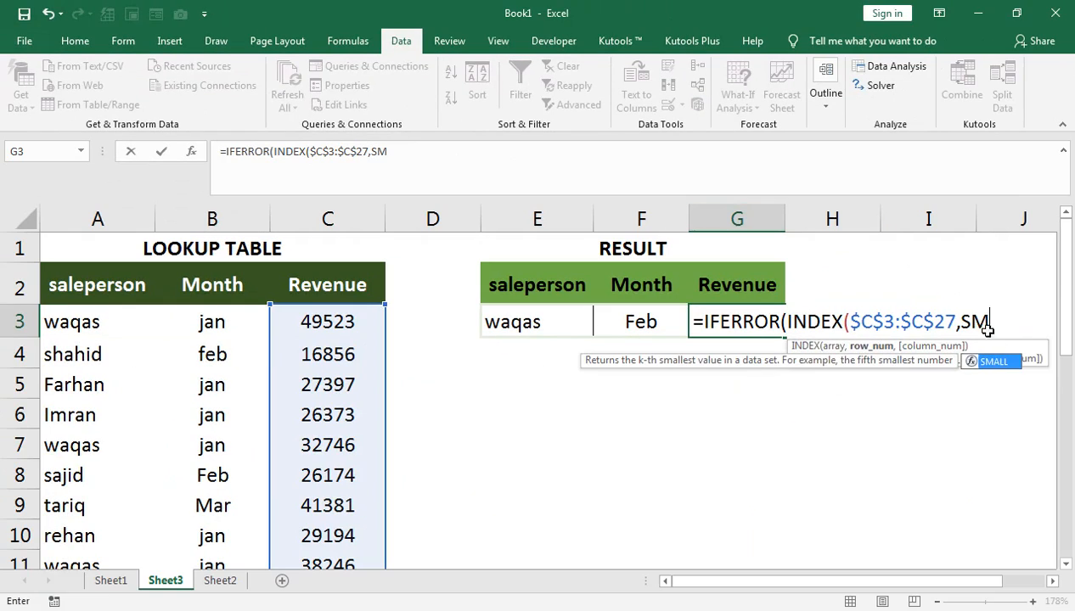
key("Tab")
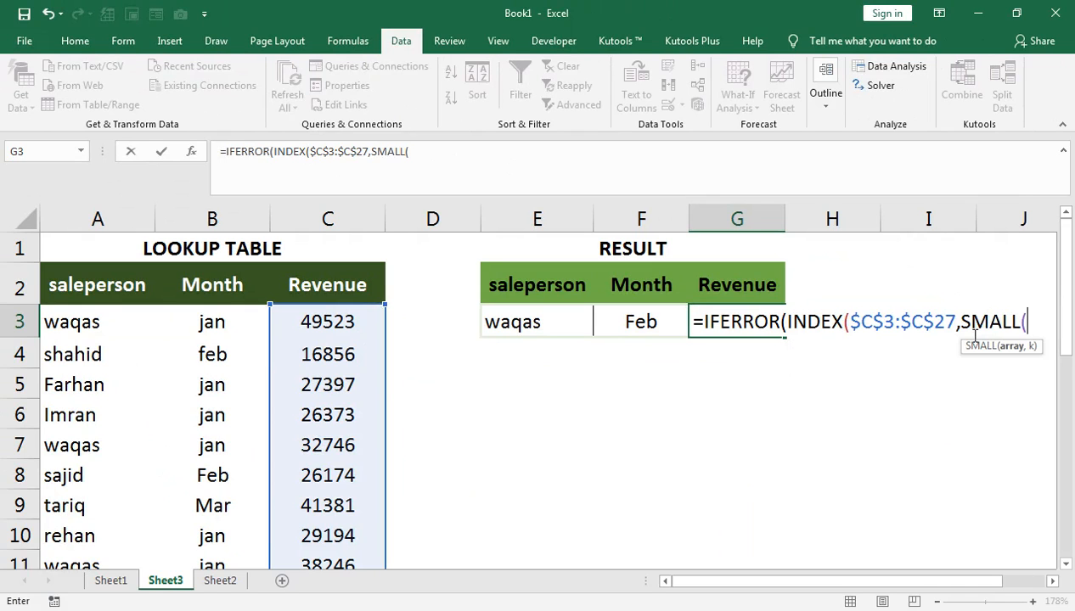
type("IF(")
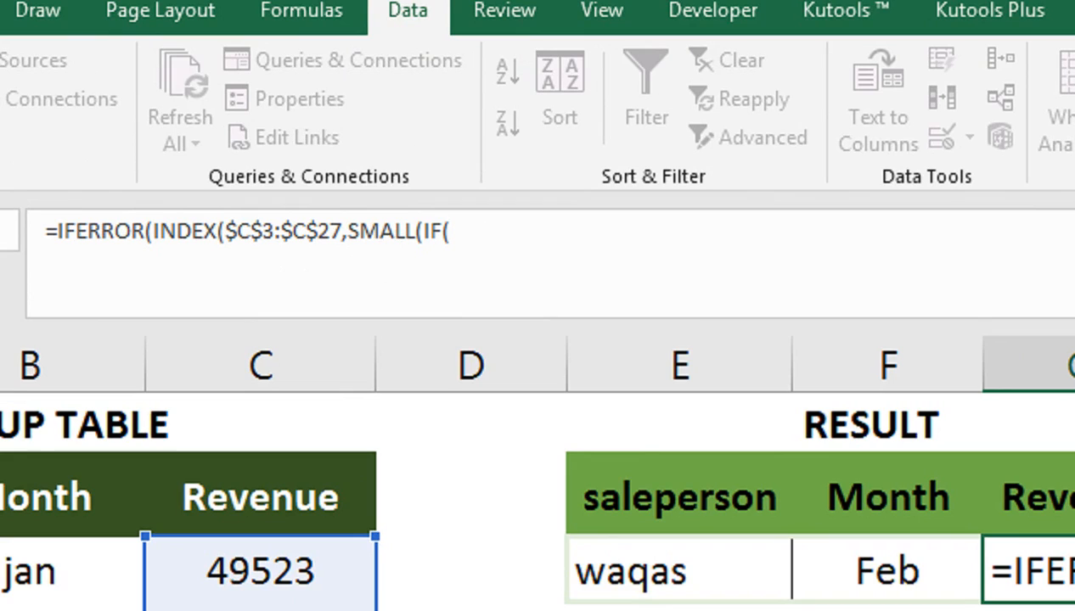
left_click(537, 239)
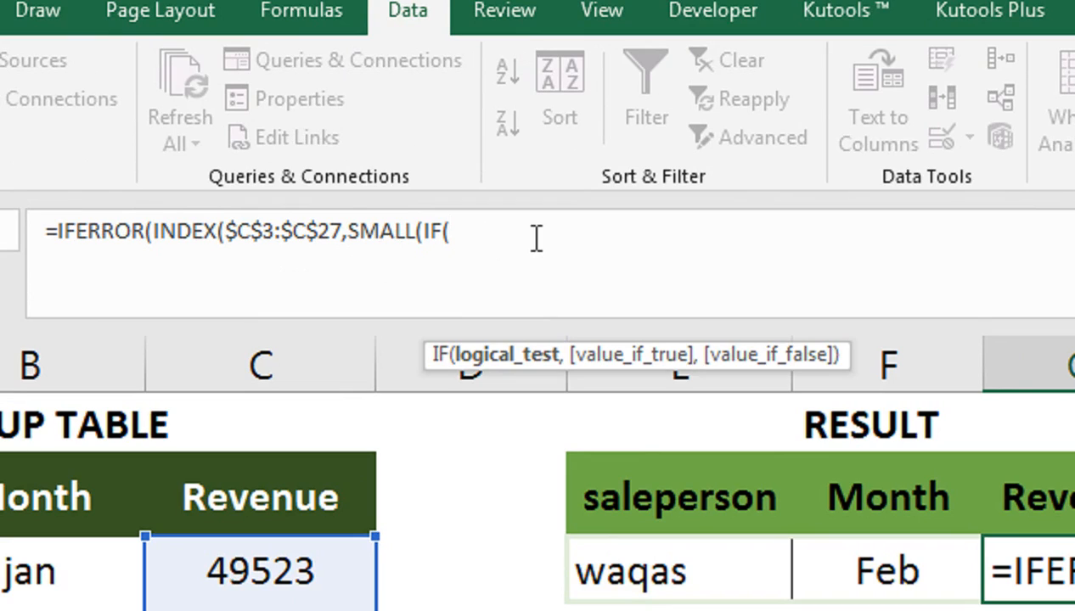
type("1=-")
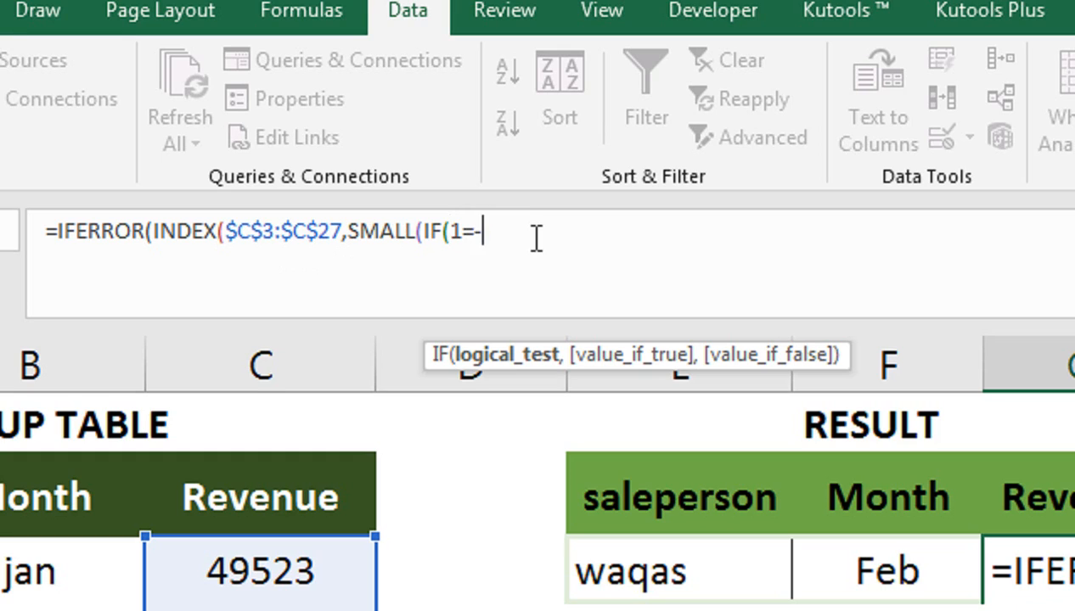
key("BackSpace")
type("((--(")
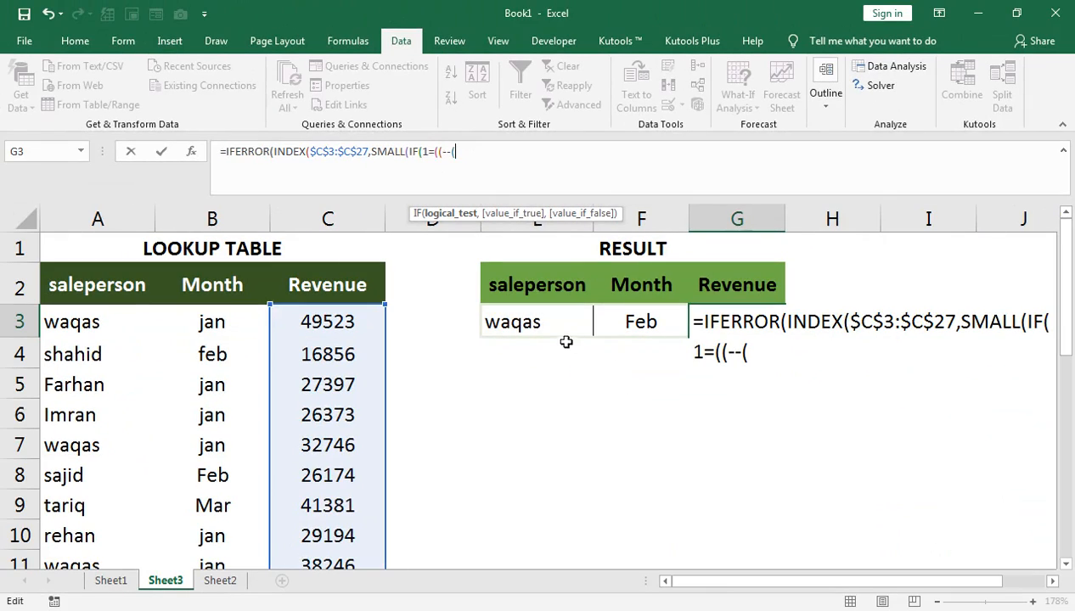
Enter the first condition comparing $E$3 with the salesperson range $A$3:$A$27 and close its two parentheses
left_click(541, 321)
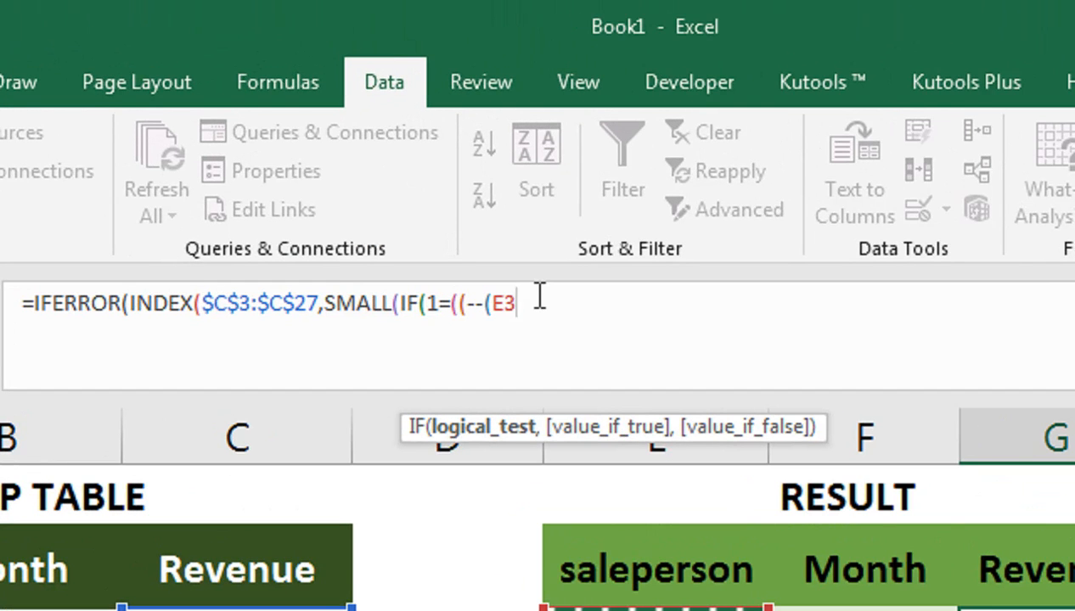
key("F4")
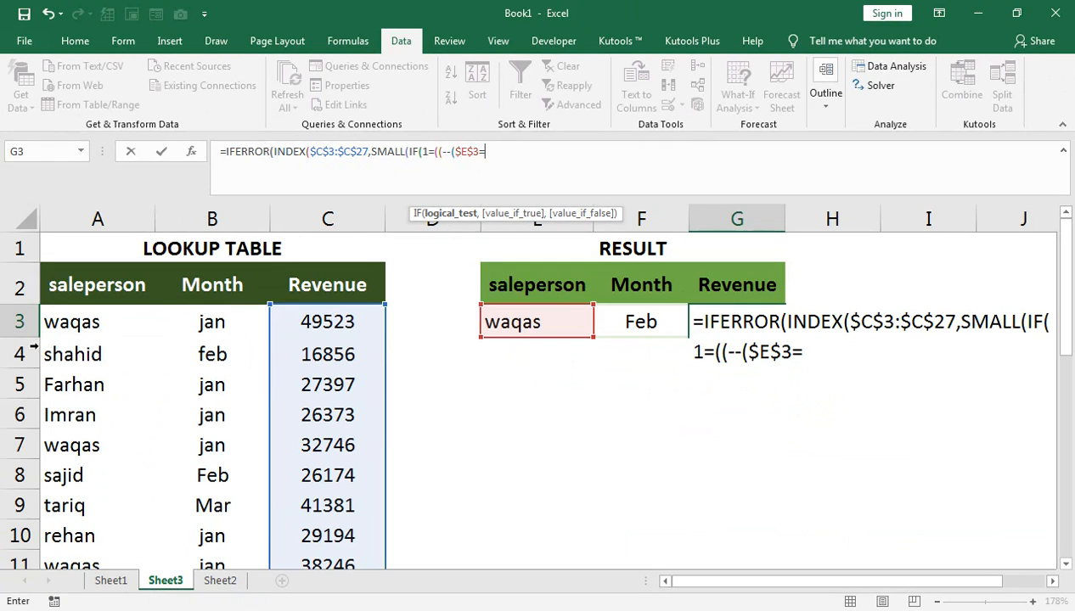
left_click(77, 323)
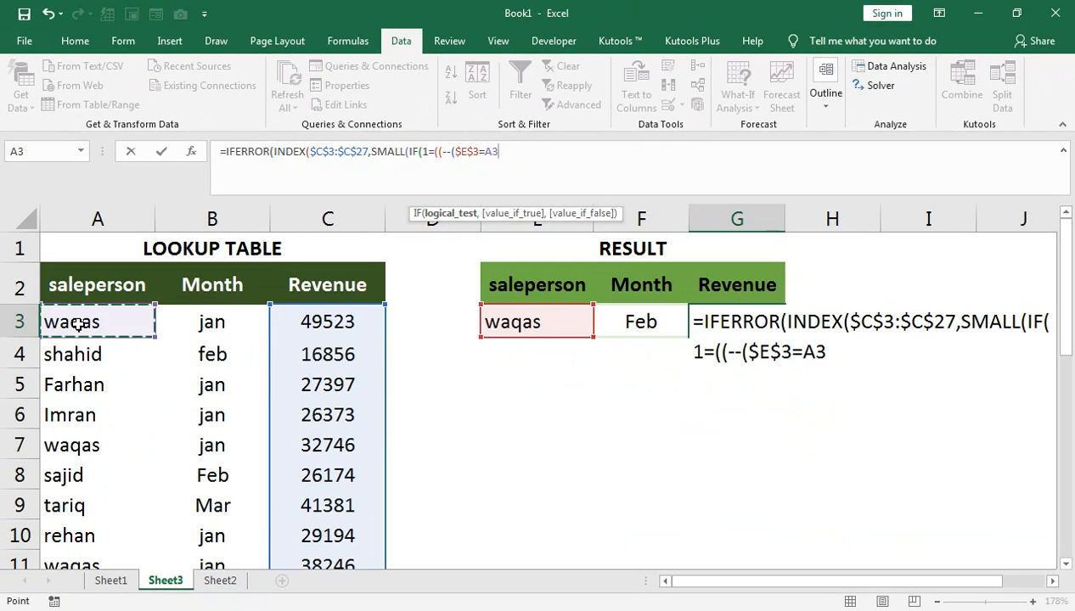
key("ctrl+shift+Down")
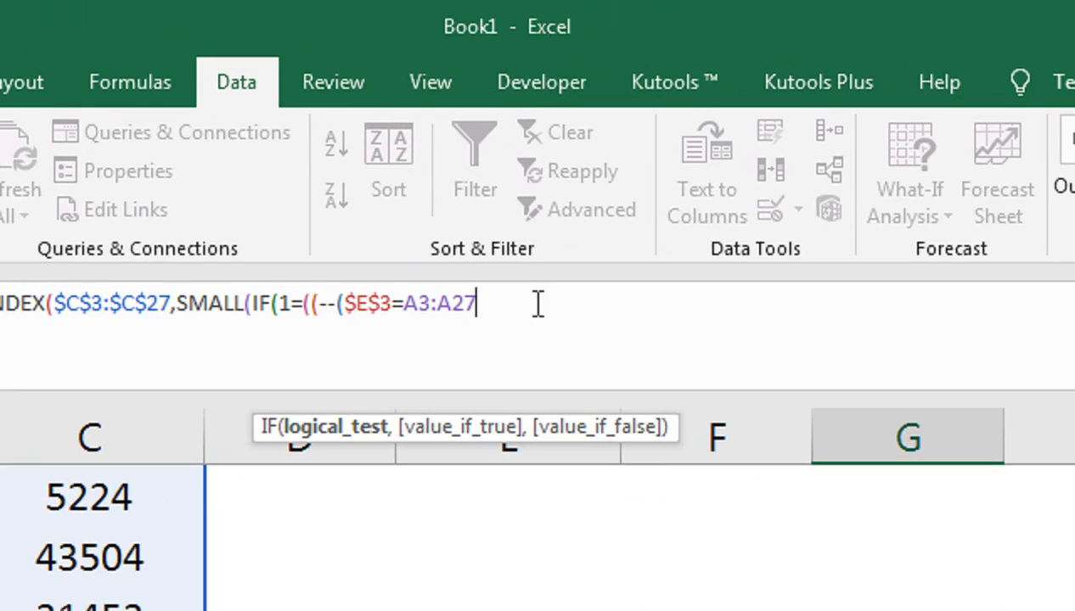
key("F4")
type("))")
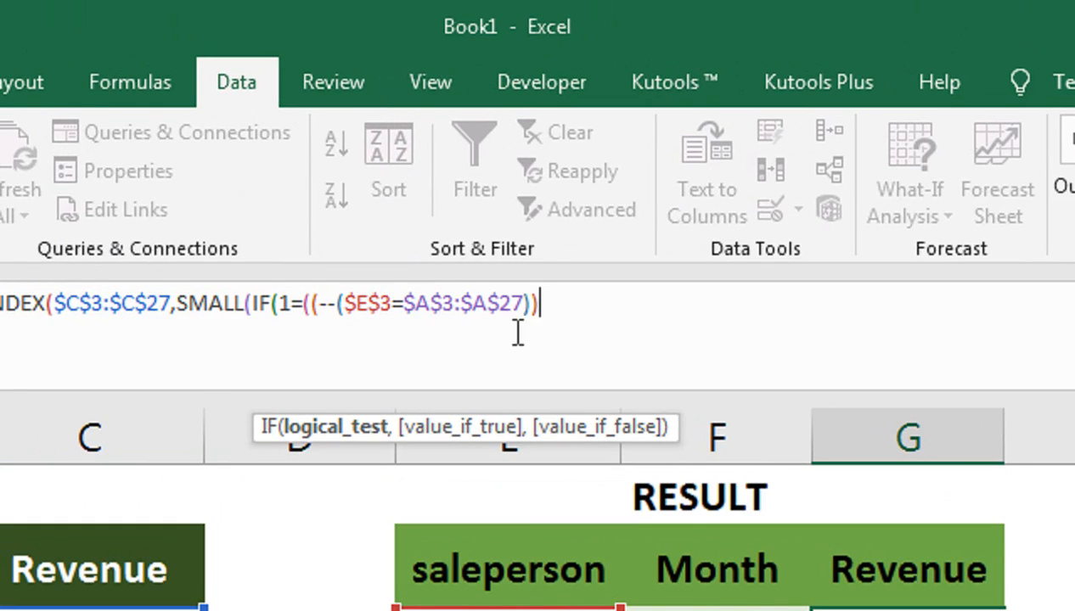
Multiply by a second condition comparing $F$3 with the month range $B$3:$B$27, using *(--(, and close the logical test with three parentheses
type("*(--(")
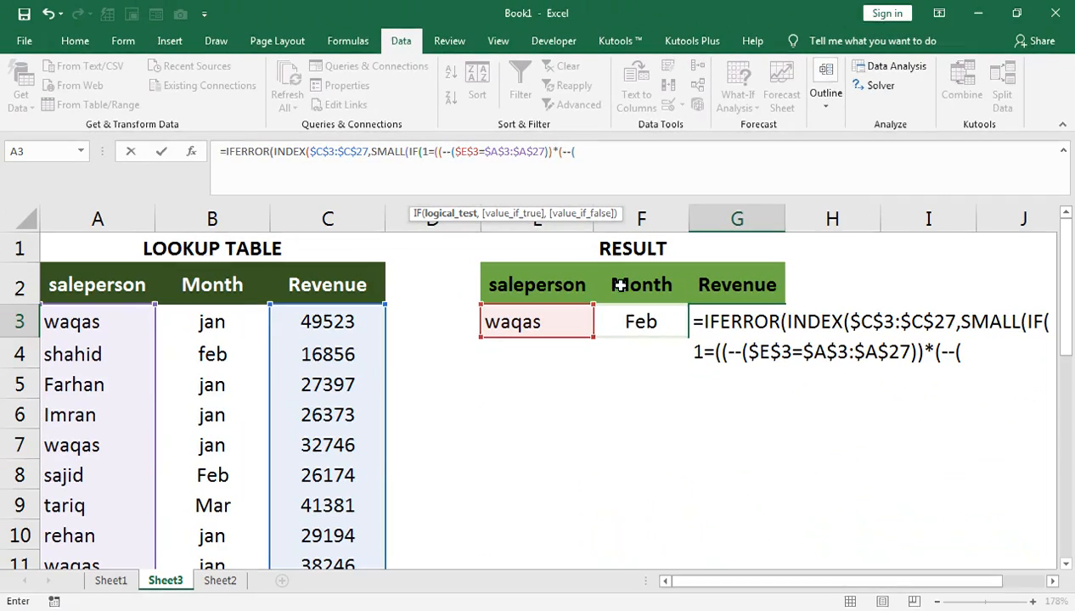
left_click(636, 321)
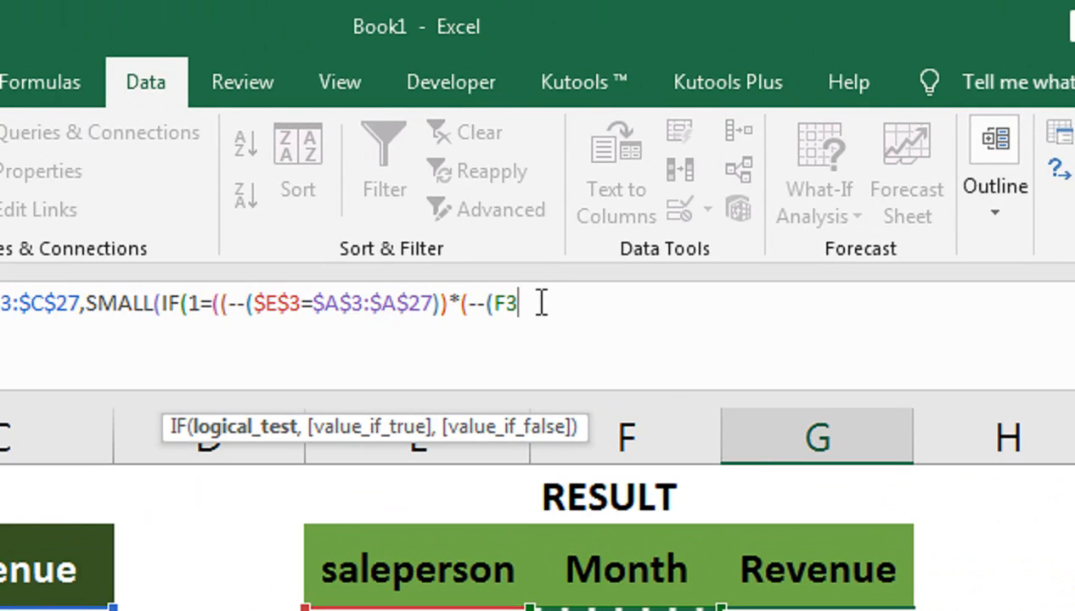
type("=")
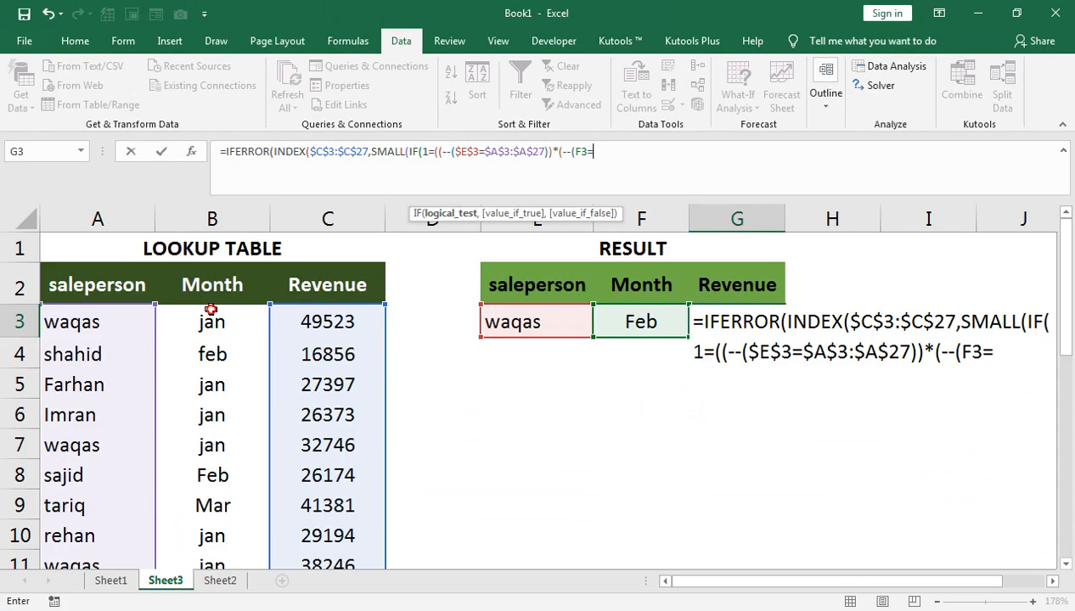
left_click(211, 316)
key("ctrl+shift+Down")
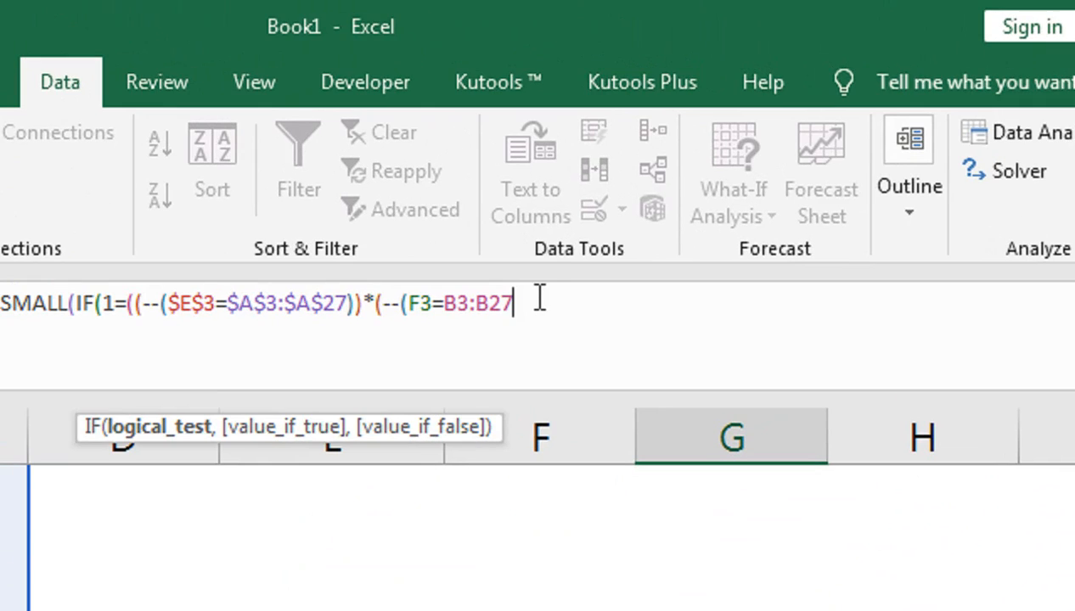
key("F4")
left_click(422, 303)
key("F4")
left_click(639, 306)
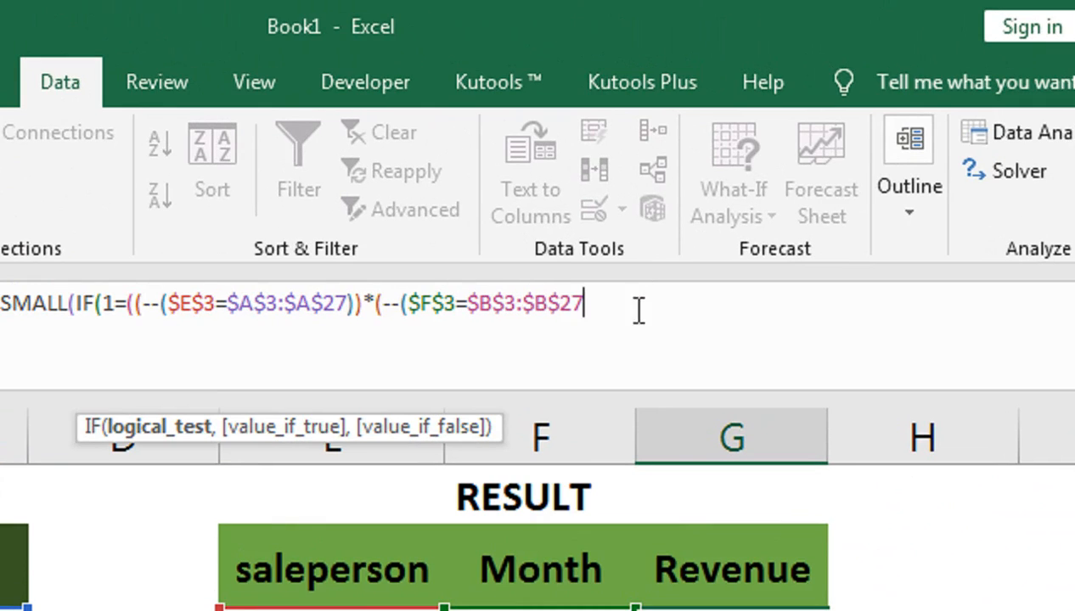
type(")))")
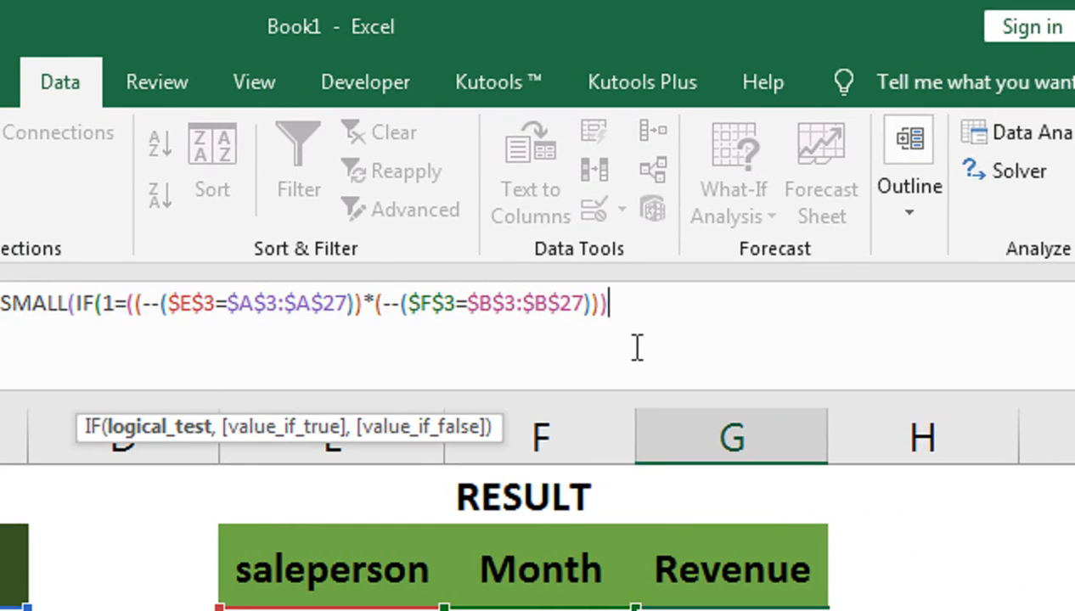
Give IF the true value ROW($C$3:$C$27)-2 and the false value "", and close its parenthesis
type(",ROW(")
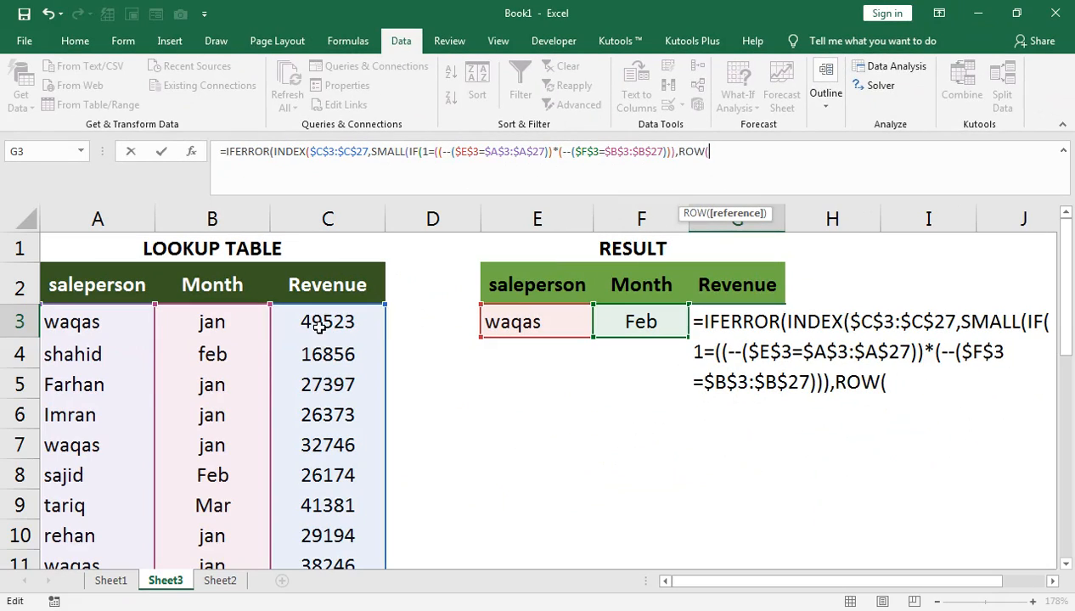
left_click(319, 323)
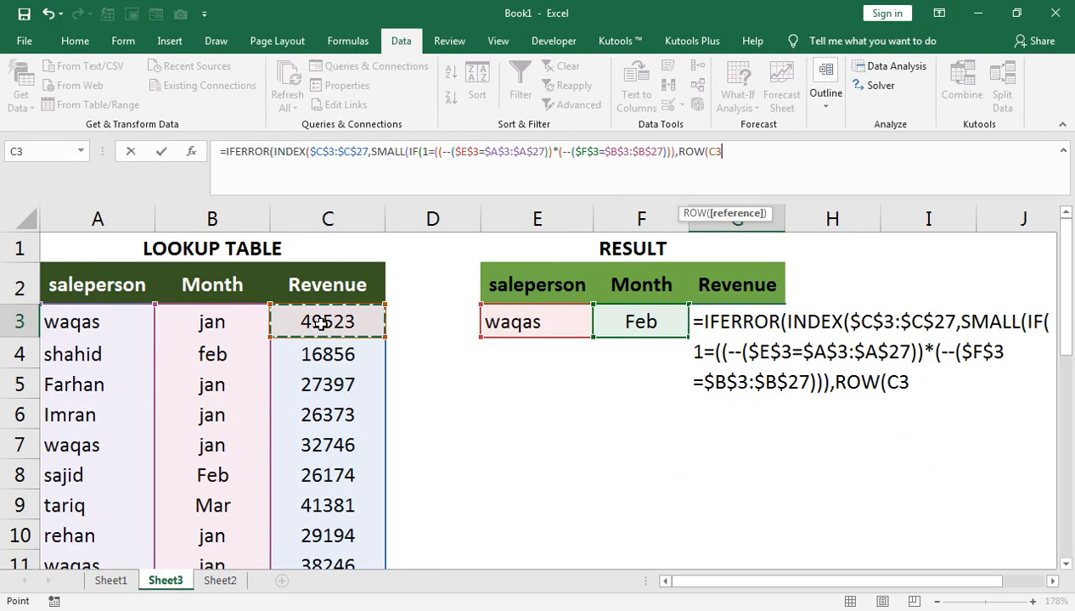
key("ctrl+shift+Down")
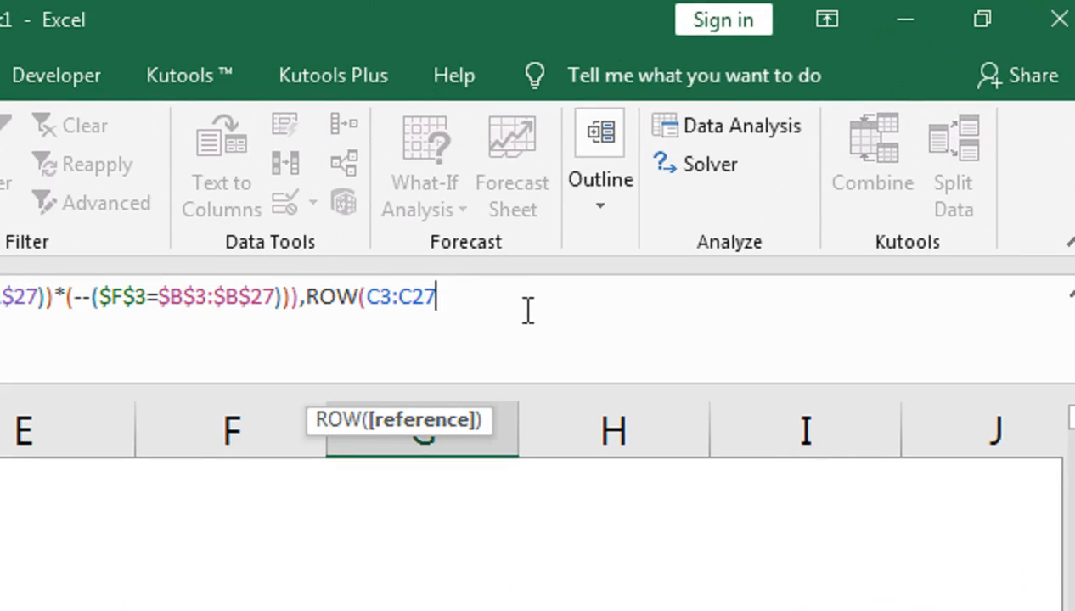
key("F4")
type(")")
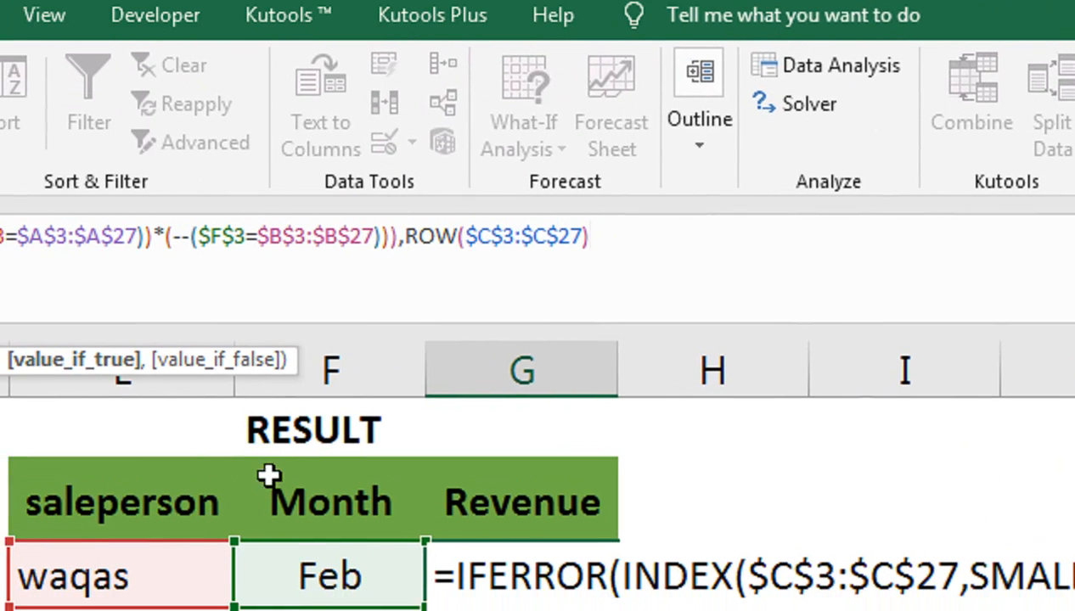
type("-2")
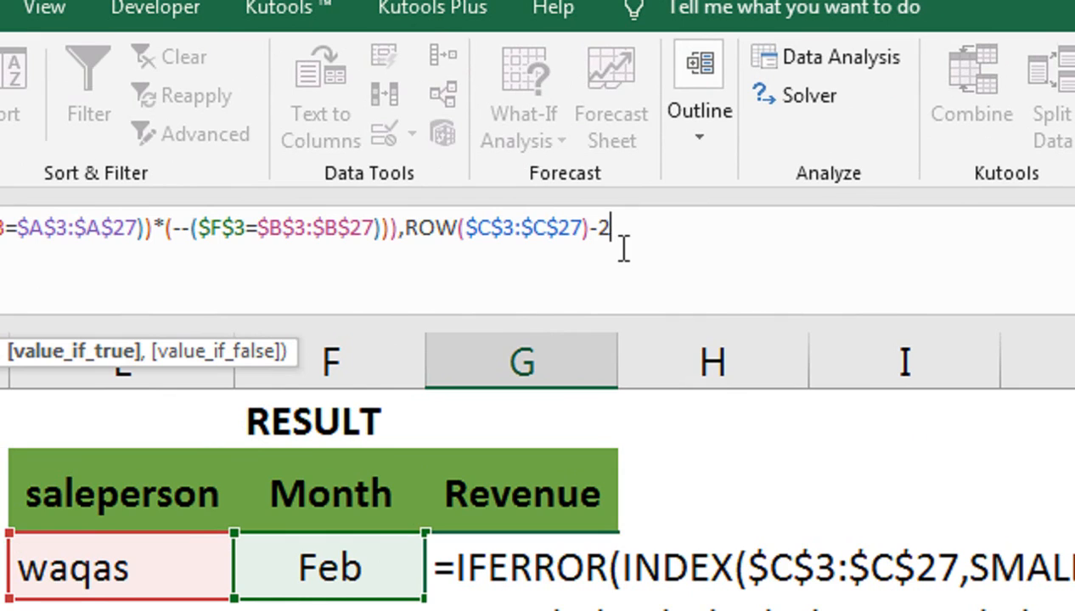
type(",")
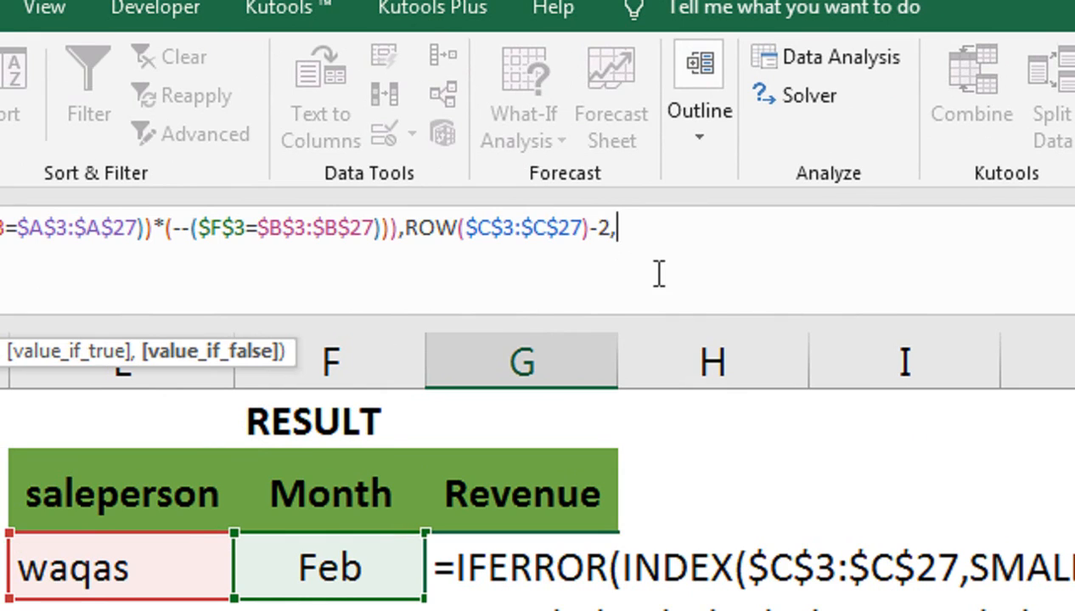
type("\"\")")
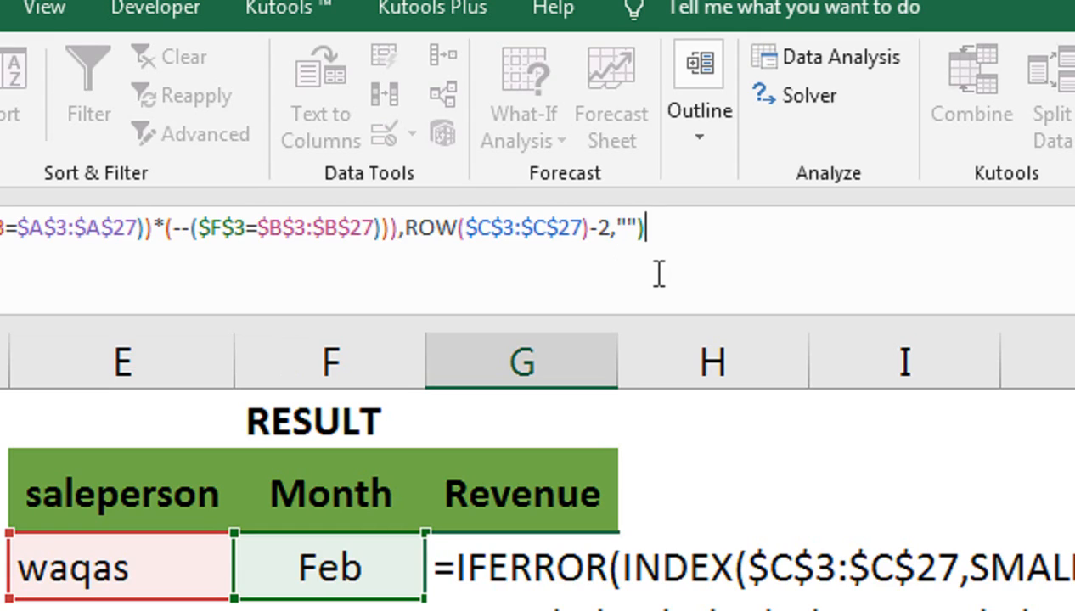
Supply ROW()-2 as the k argument of SMALL, and close both SMALL and INDEX
type(",R")
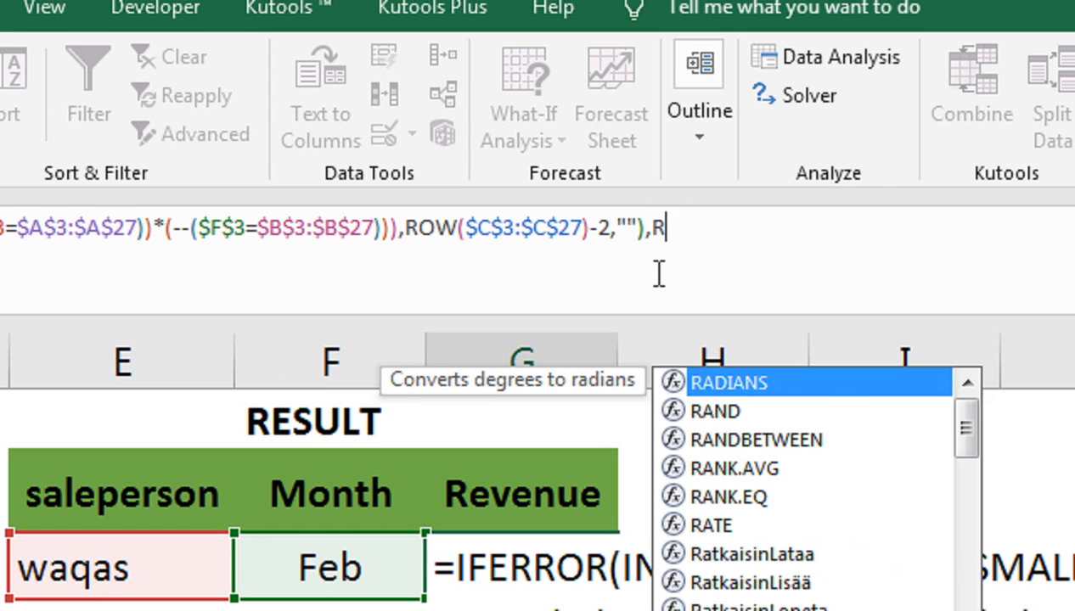
type("OR")
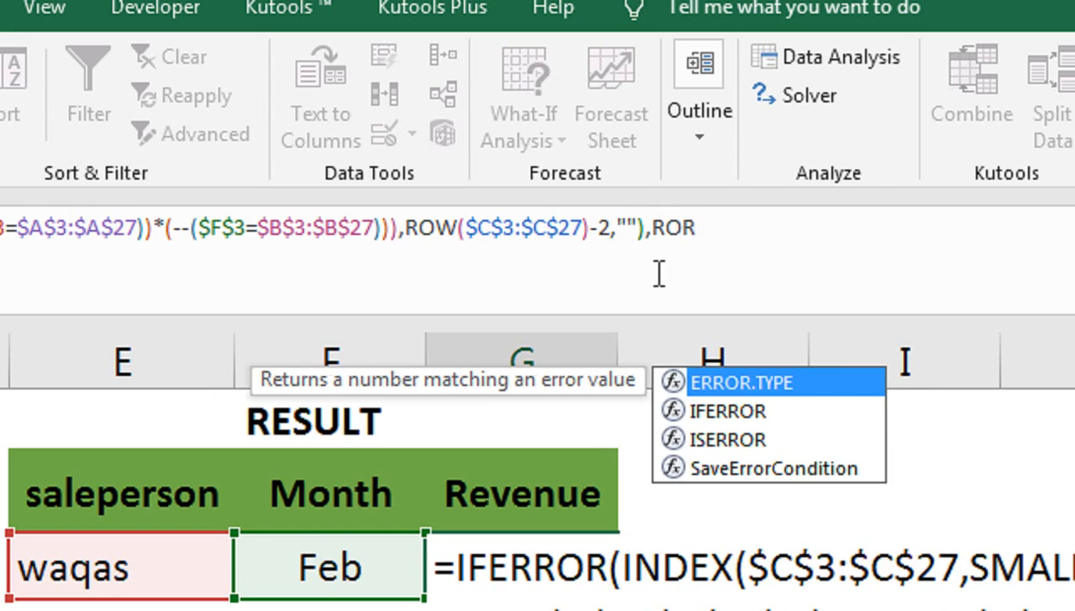
key("BackSpace")
type("W(")
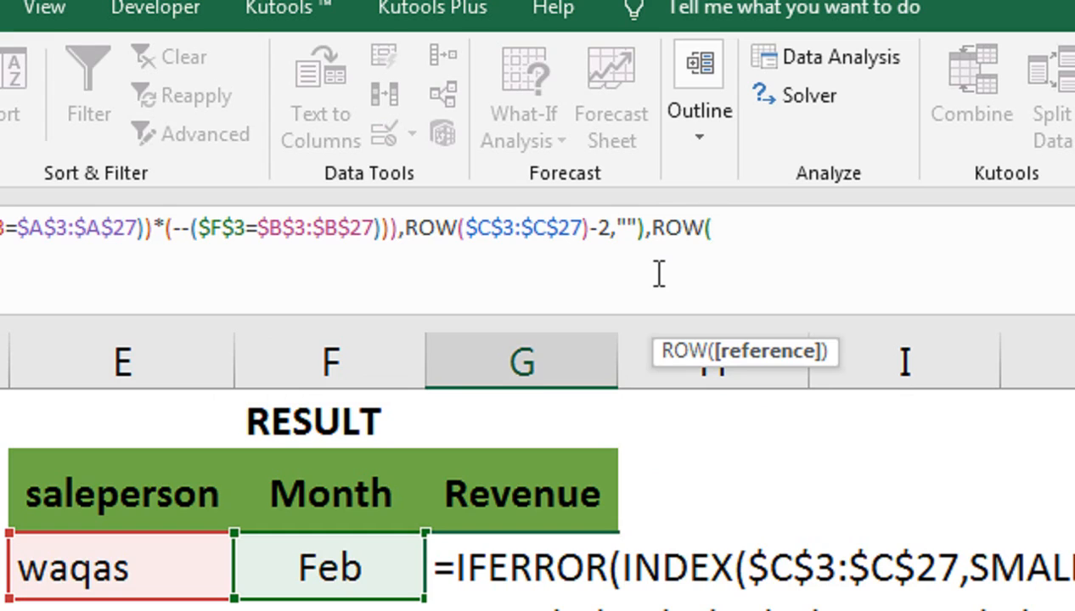
type(")")
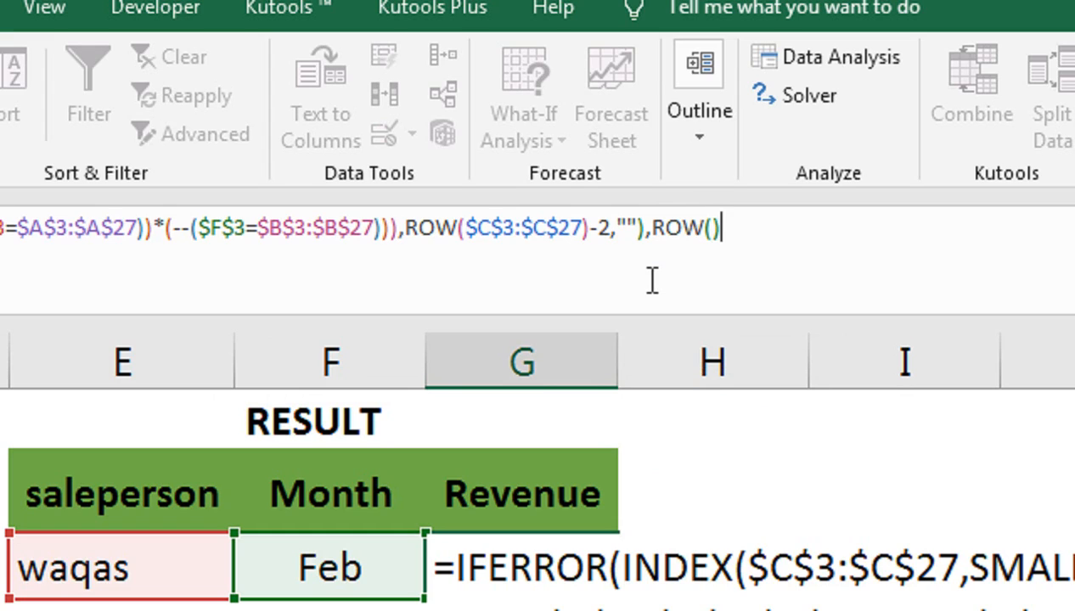
type("-2)")
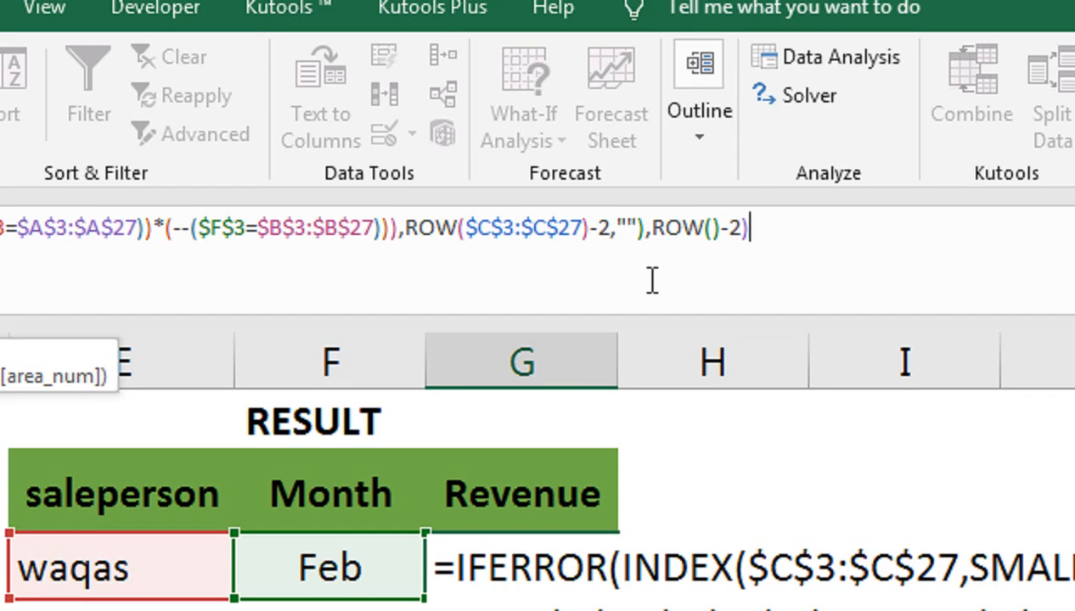
type(")")
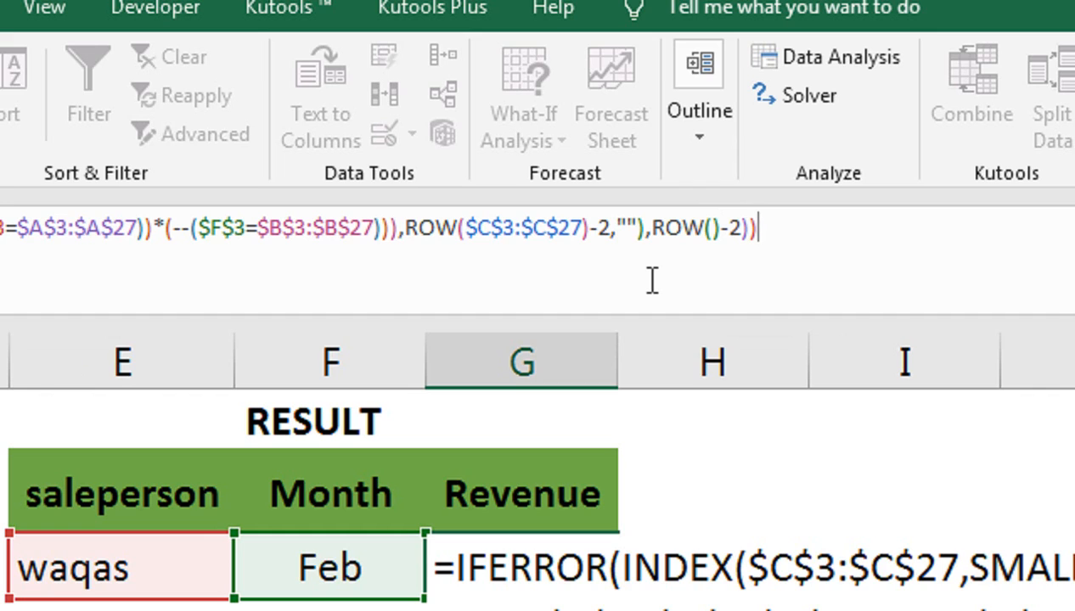
Finish IFERROR with "" as the value returned on error and enter the formula in G3
type(",")
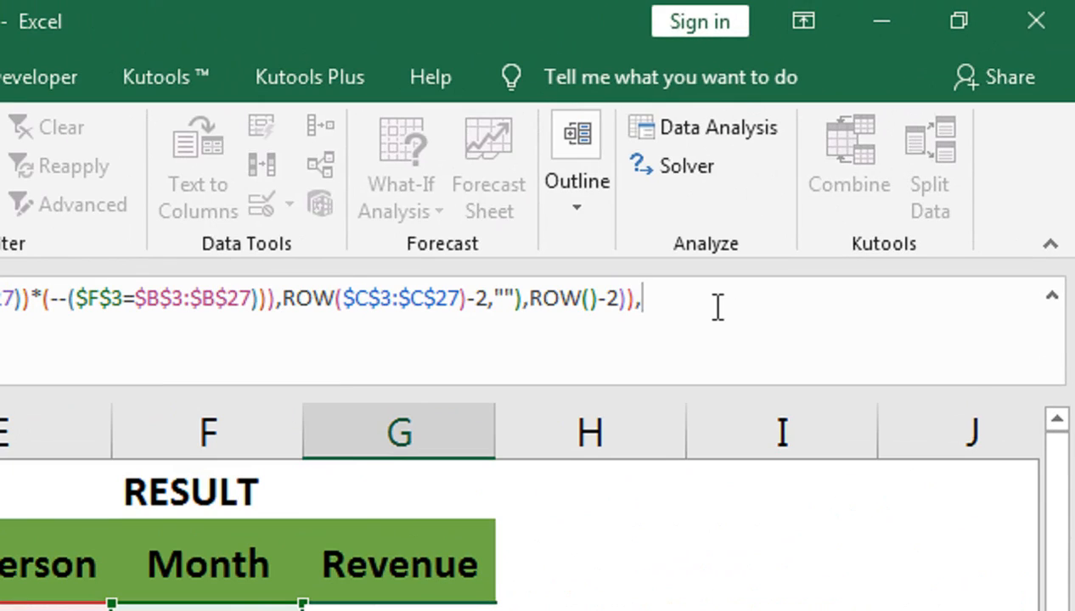
type("\"\")")
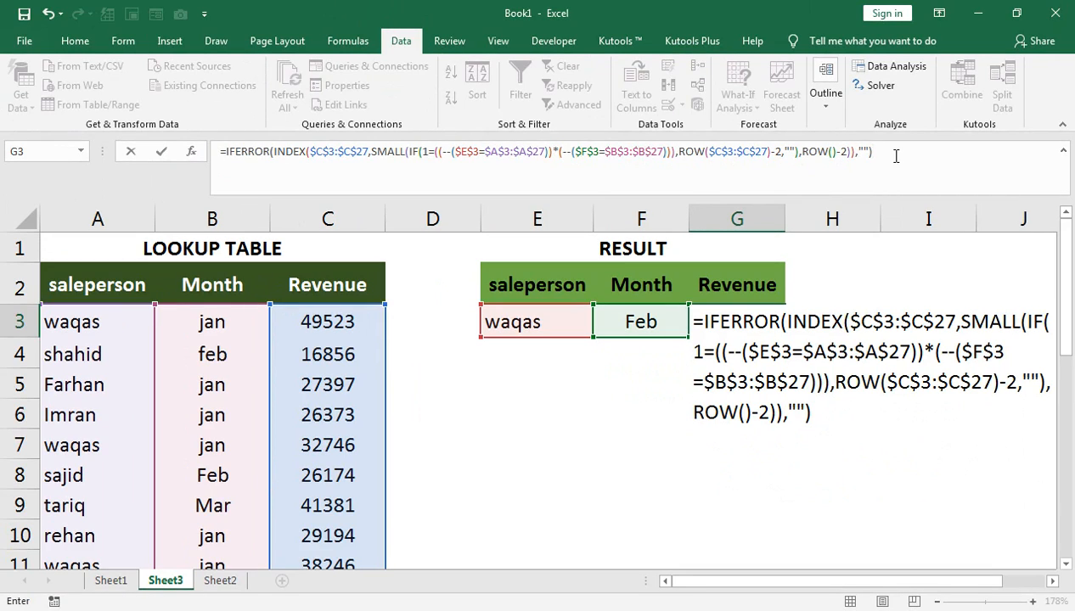
key("Return")
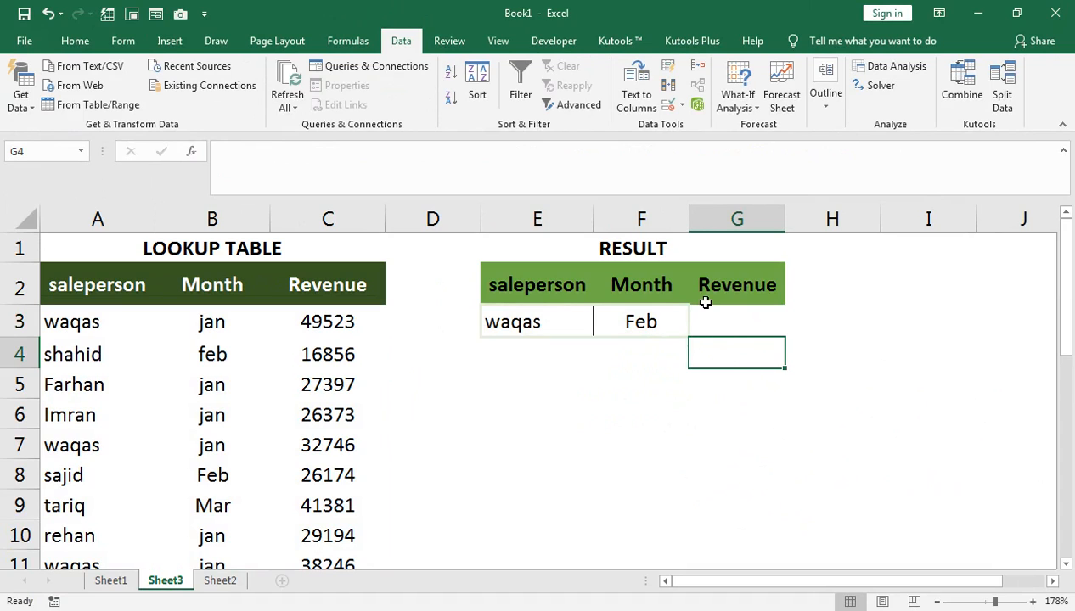
Reopen the formula in G3 and commit it as an array formula
left_click(730, 324)
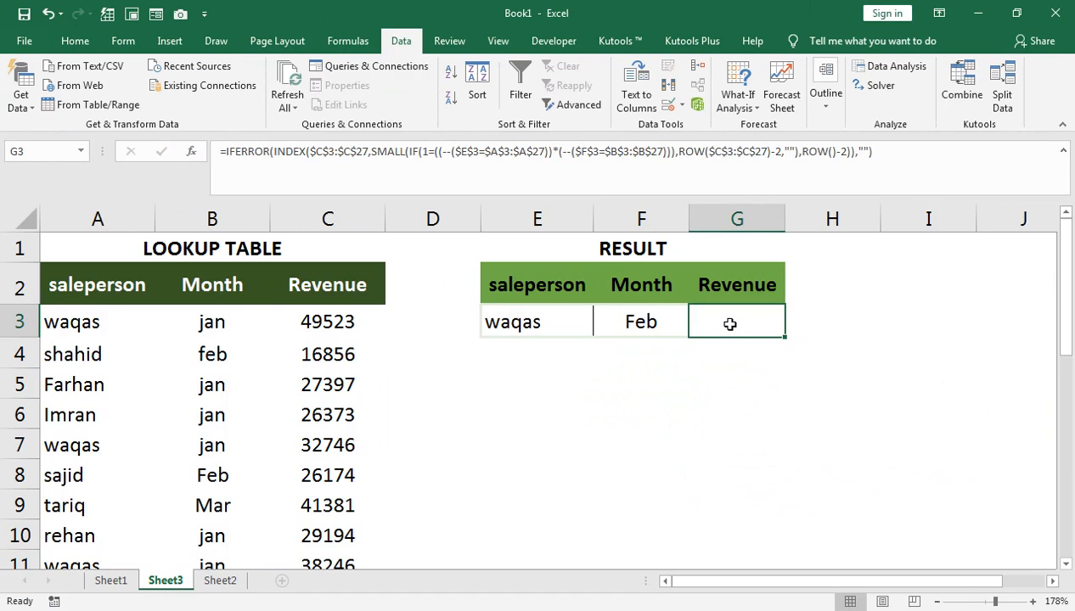
double_click(730, 325)
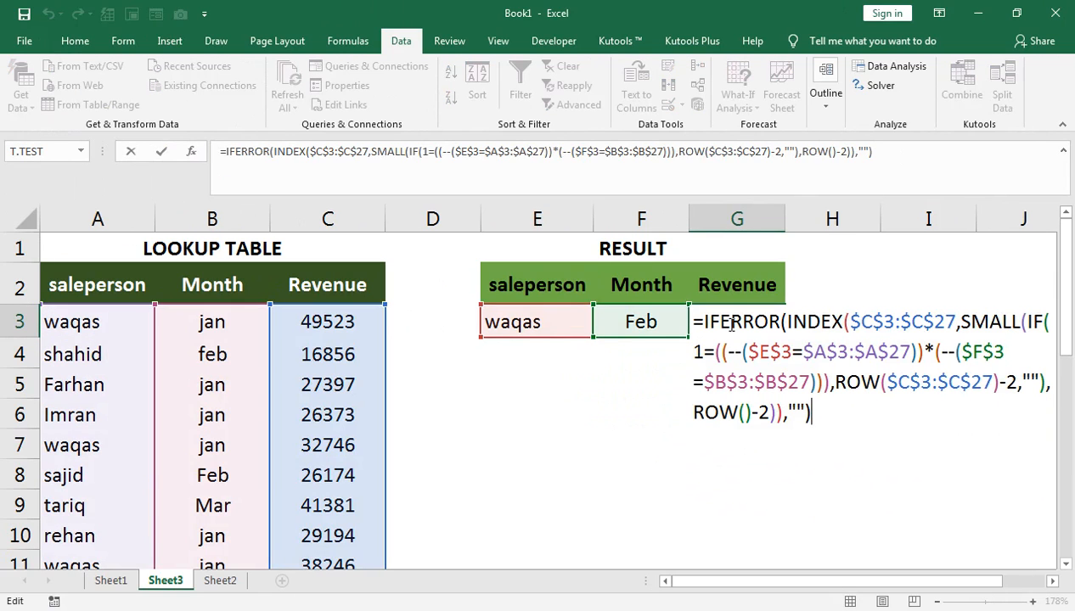
key("ctrl+shift+Return")
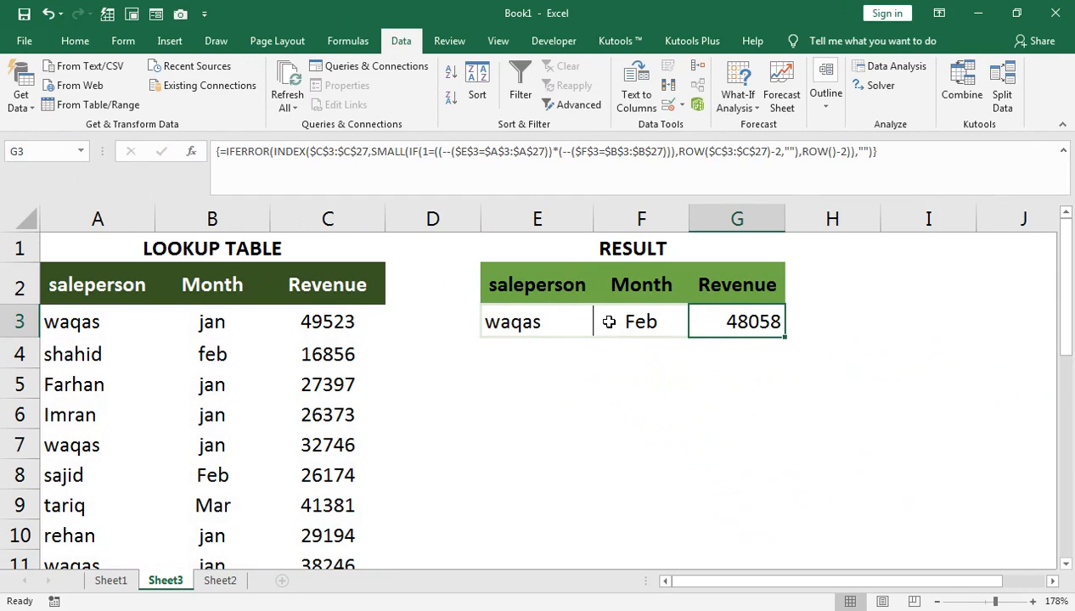
Check the lookup table's rows for the chosen salesperson and month against the revenue returned in G3
scroll(325, 375, "down", 2)
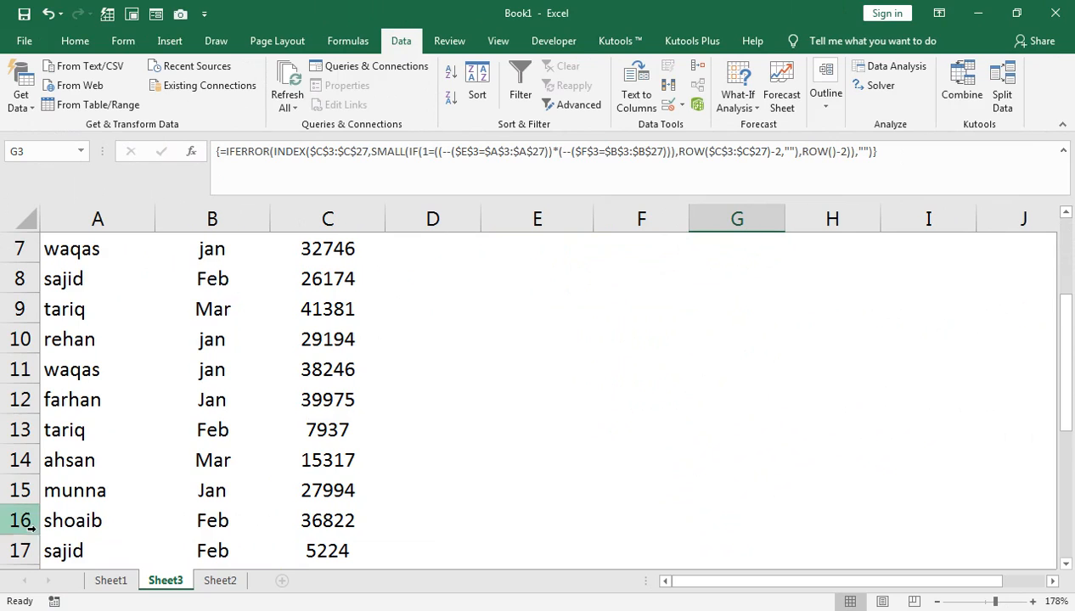
scroll(121, 514, "down", 1)
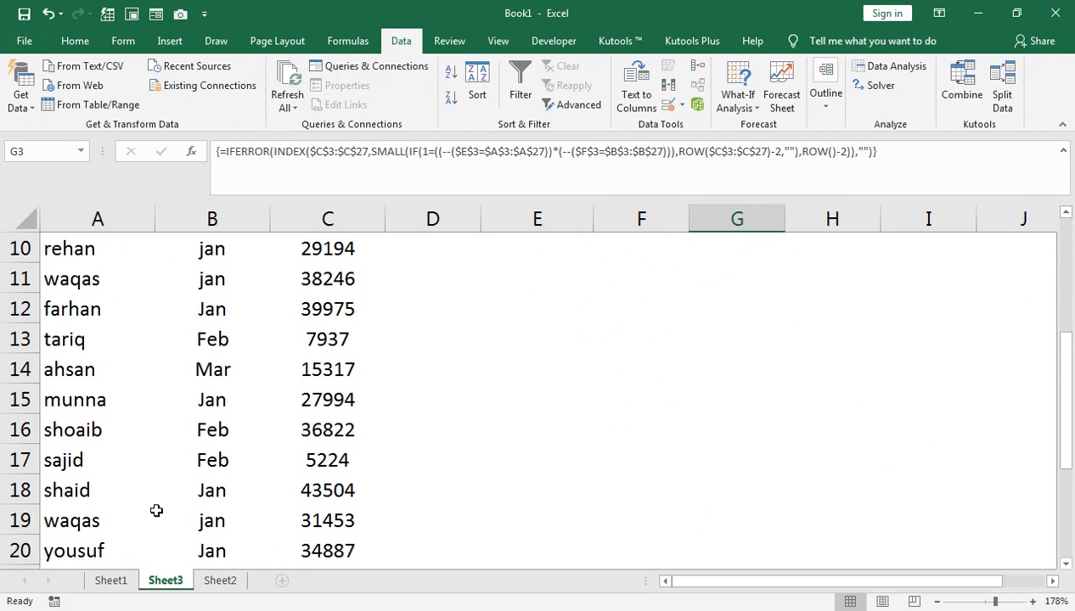
scroll(154, 509, "down", 1)
scroll(156, 508, "down", 1)
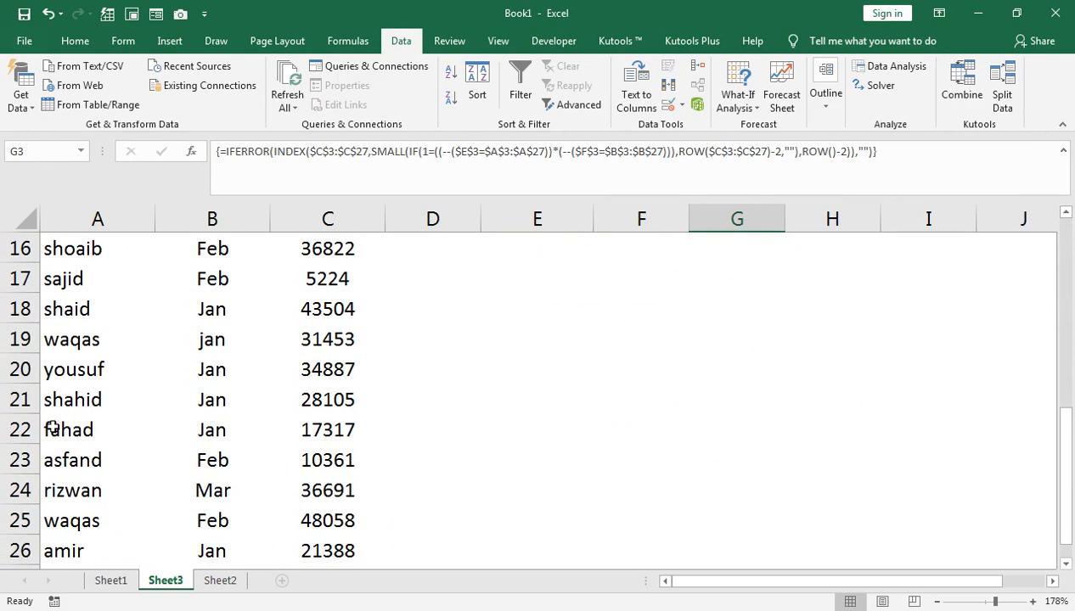
scroll(253, 348, "up", 1)
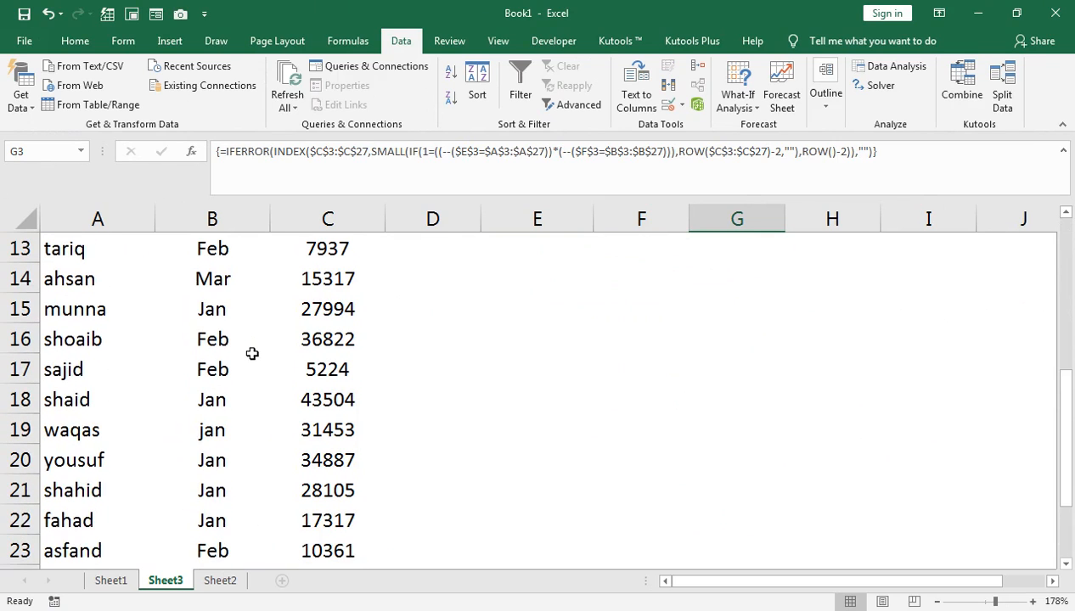
scroll(201, 460, "down", 2)
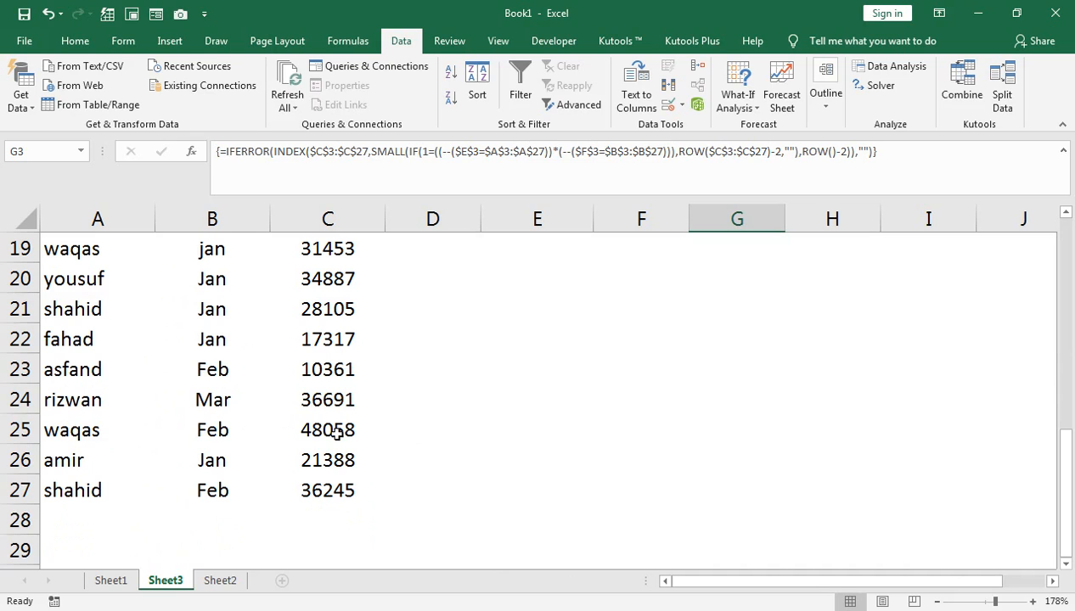
scroll(583, 406, "up", 6)
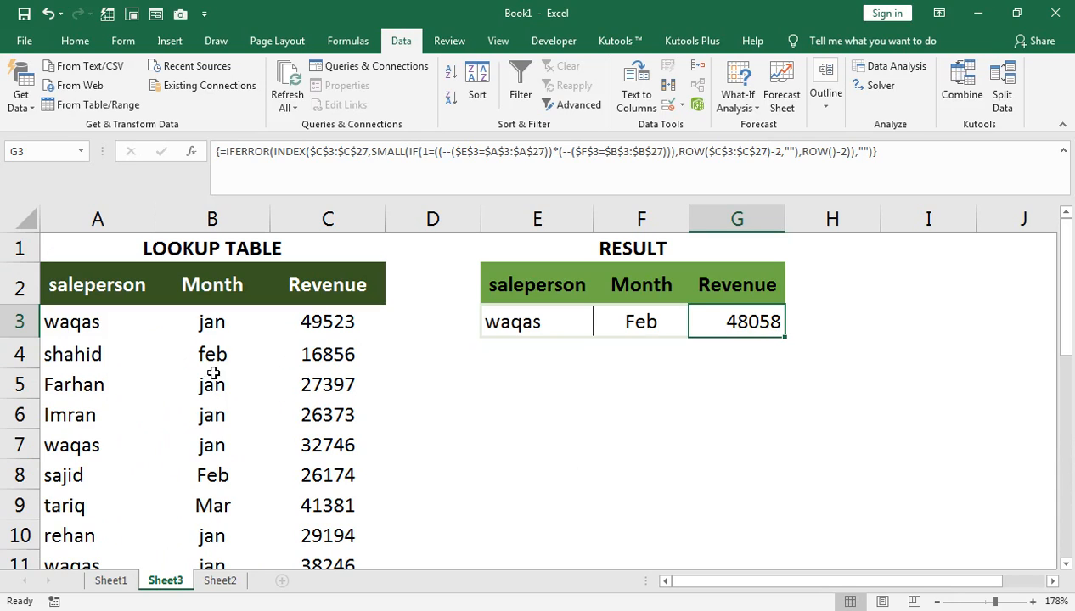
Select the lookup table data A3:C27 and start a new conditional formatting rule that uses a formula to determine which cells to format
left_click(109, 319)
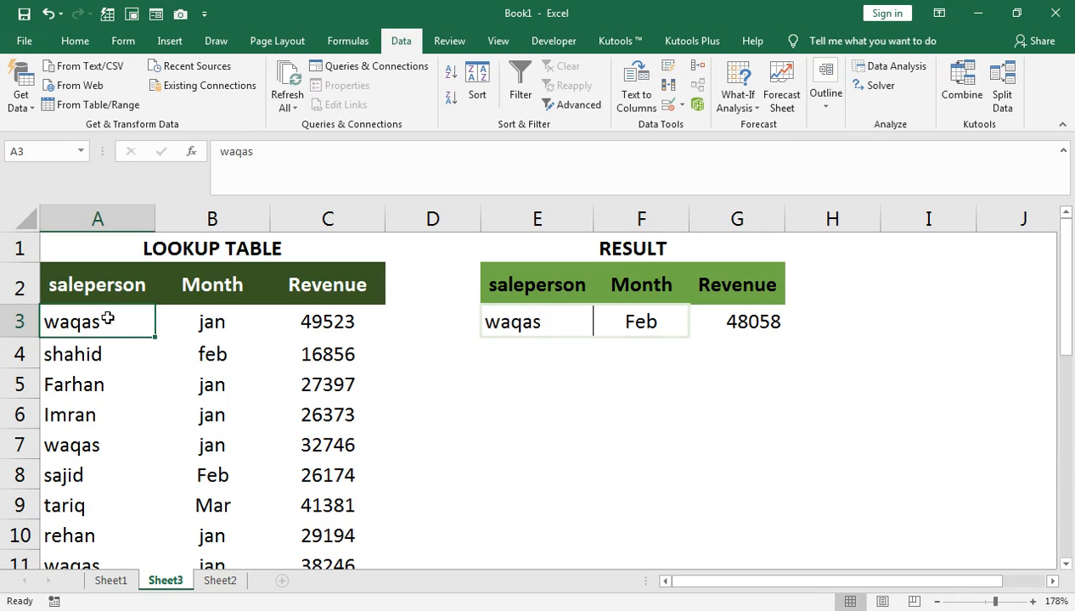
key("ctrl+shift+Right")
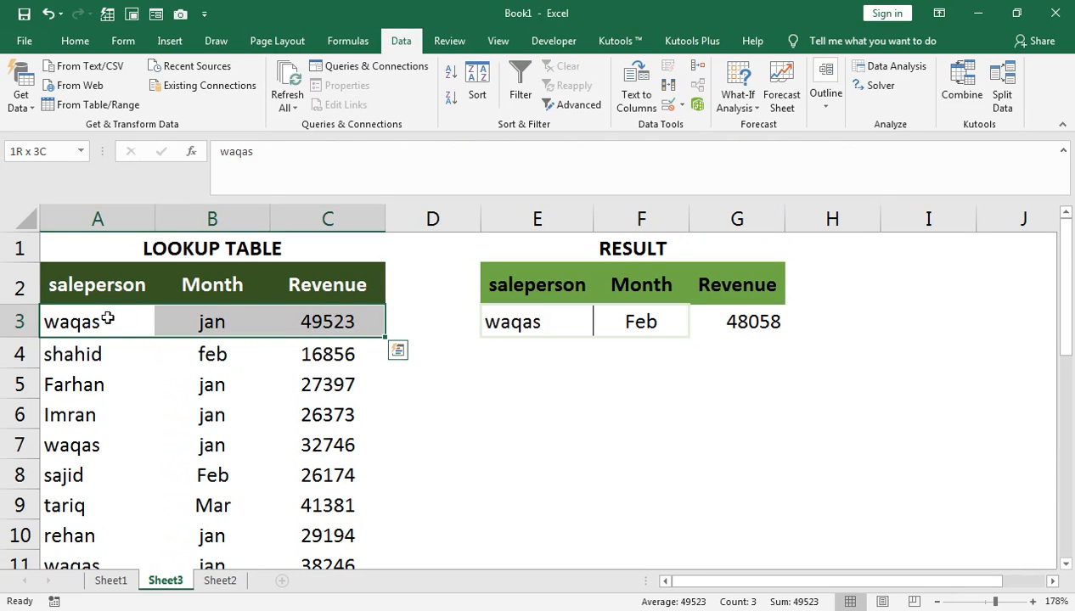
key("ctrl+shift+Down")
scroll(105, 314, "up", 5)
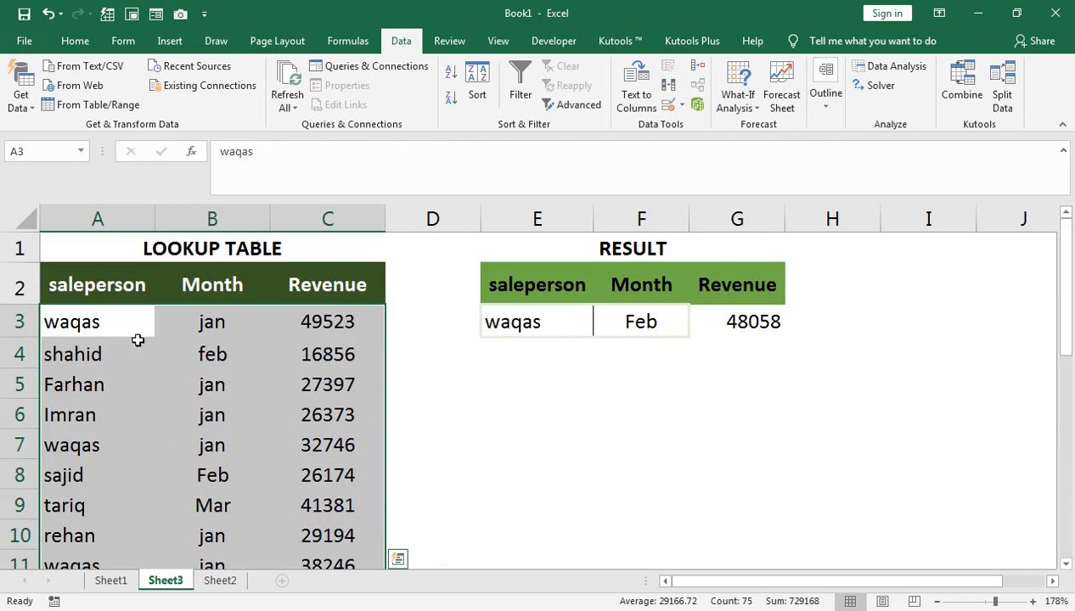
left_click(75, 41)
left_click(647, 94)
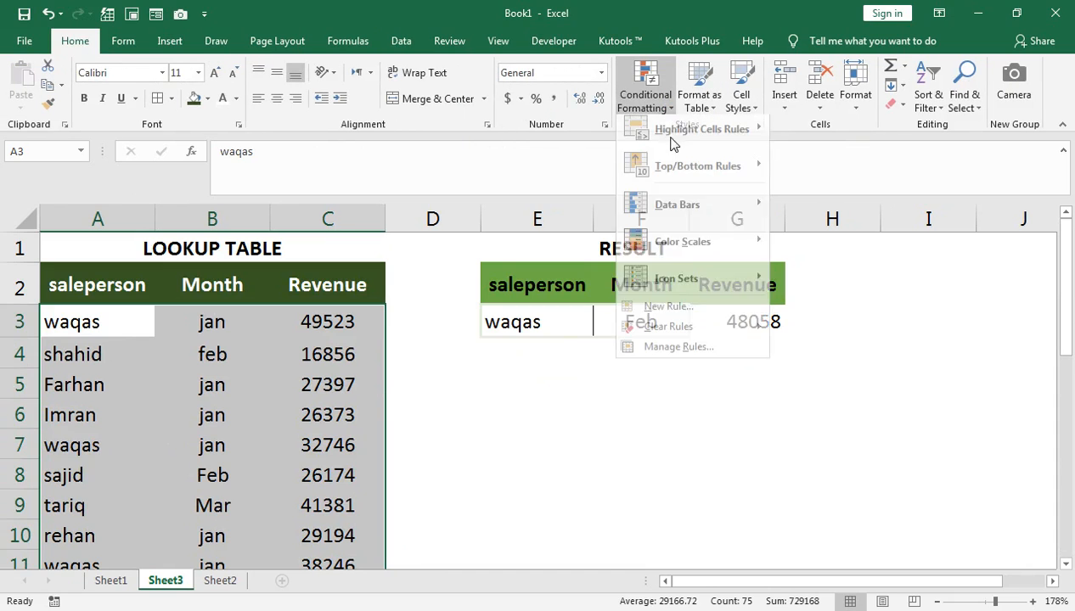
left_click(658, 325)
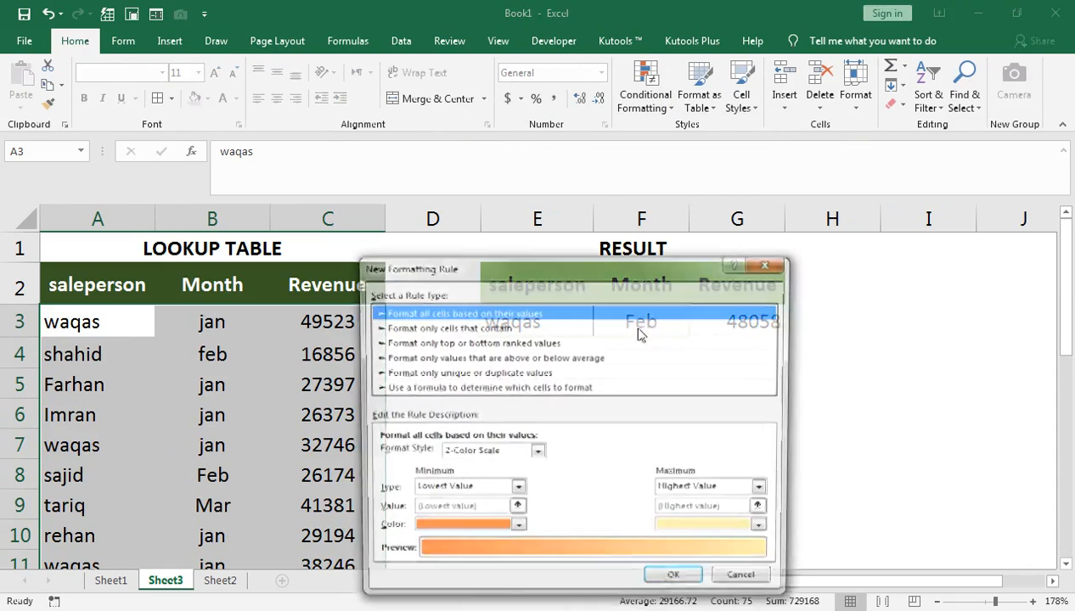
left_click(510, 432)
left_click(459, 521)
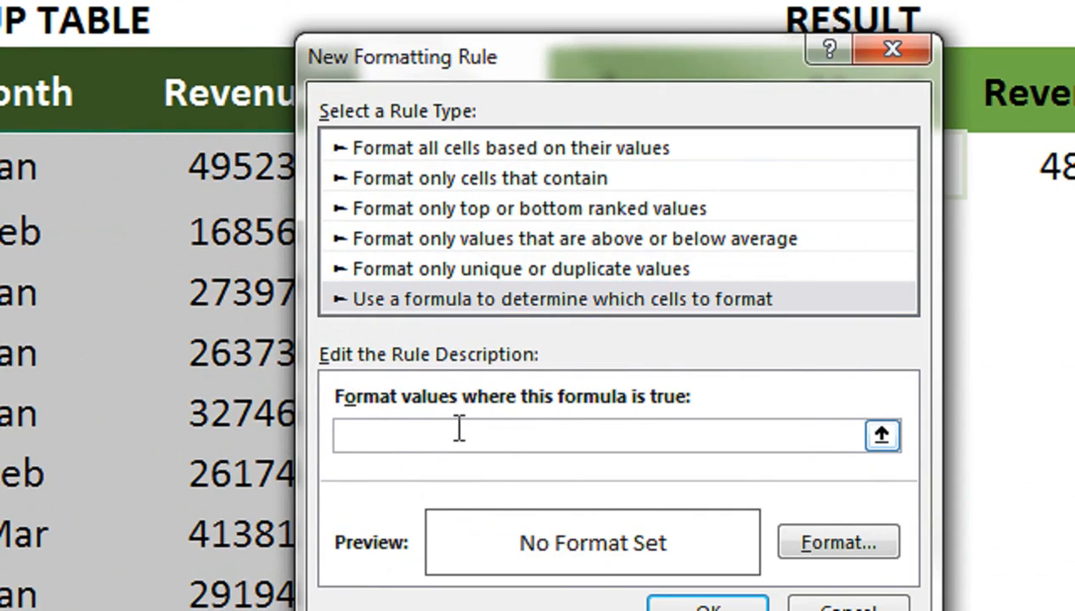
Begin the rule formula with =IF(AND( and add the salesperson condition $A3=$E$3, keeping the row of A3 relative
type("=IF")
key("Tab")
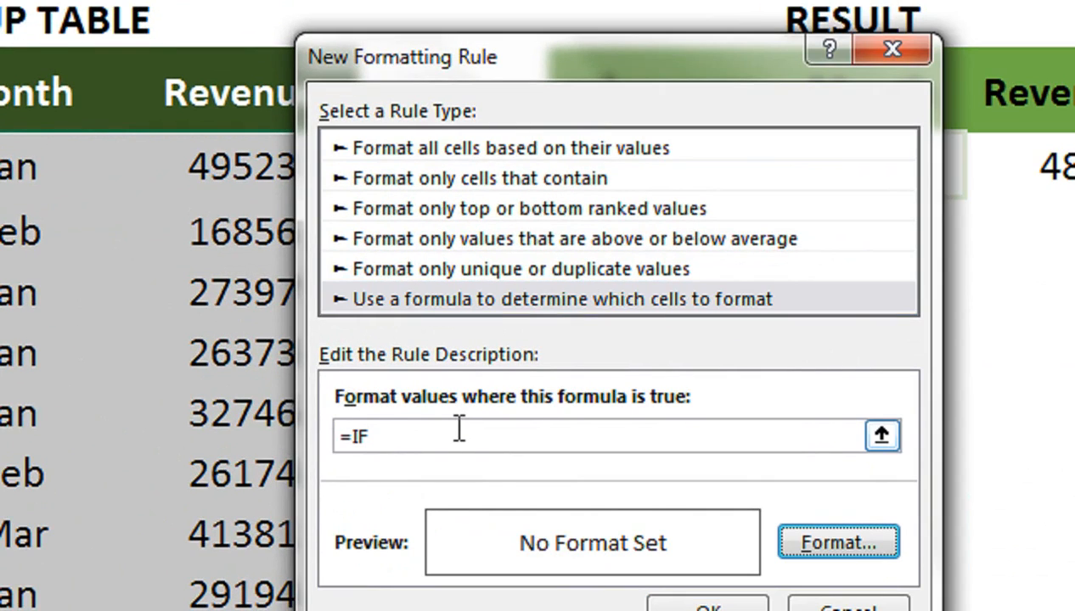
left_click(443, 434)
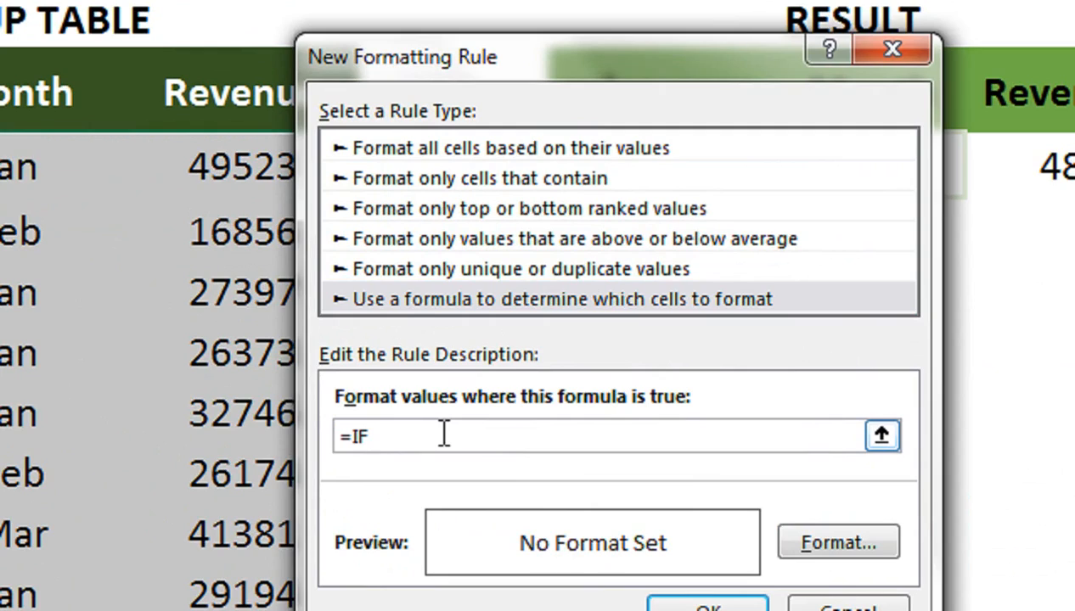
type("(AND(")
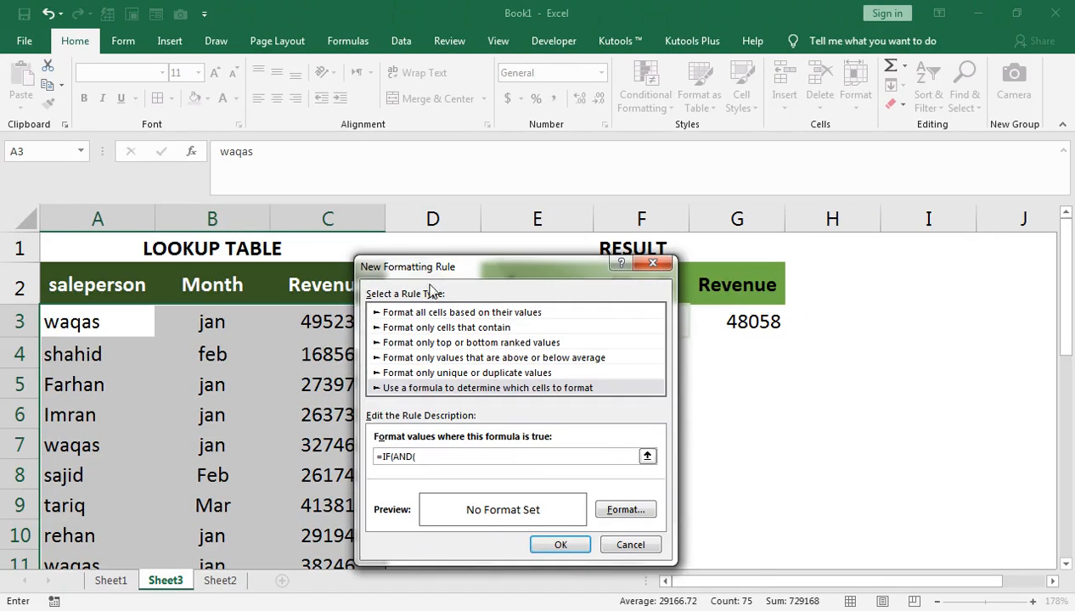
left_click_drag(446, 53, 532, 223)
left_click(107, 326)
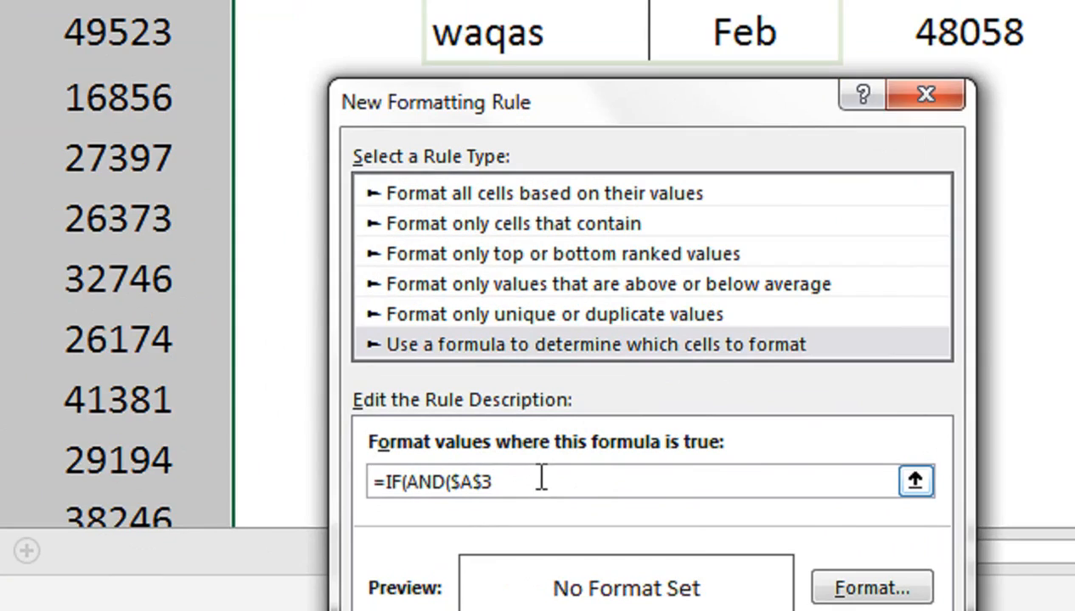
type("=")
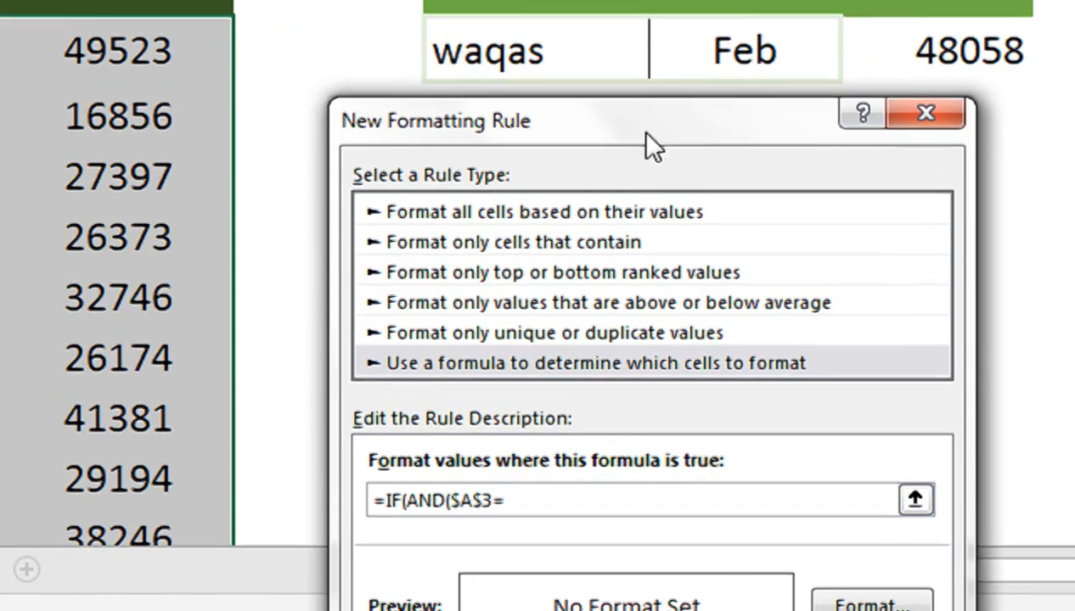
left_click(567, 47)
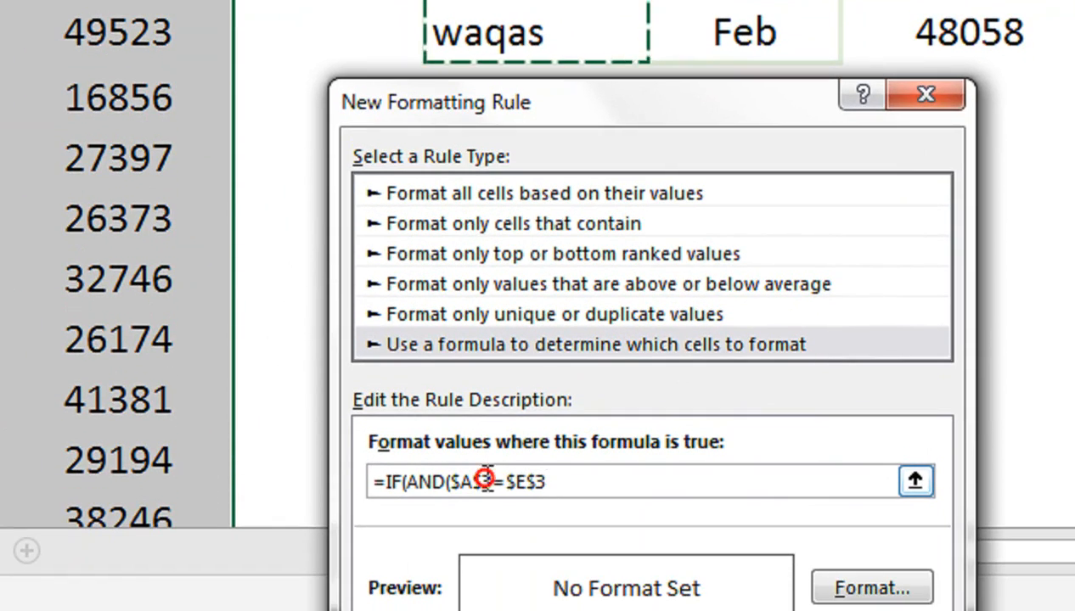
left_click(498, 546)
key("BackSpace")
left_click(577, 482)
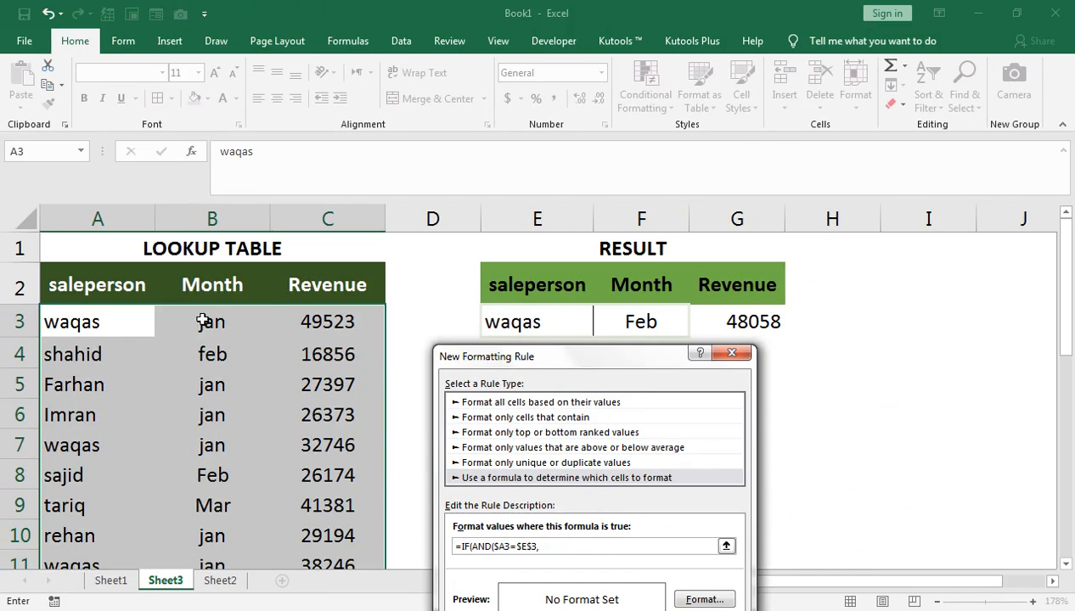
Add the month condition $B3=$F$3 to the AND test, keeping the row of B3 relative
left_click(212, 323)
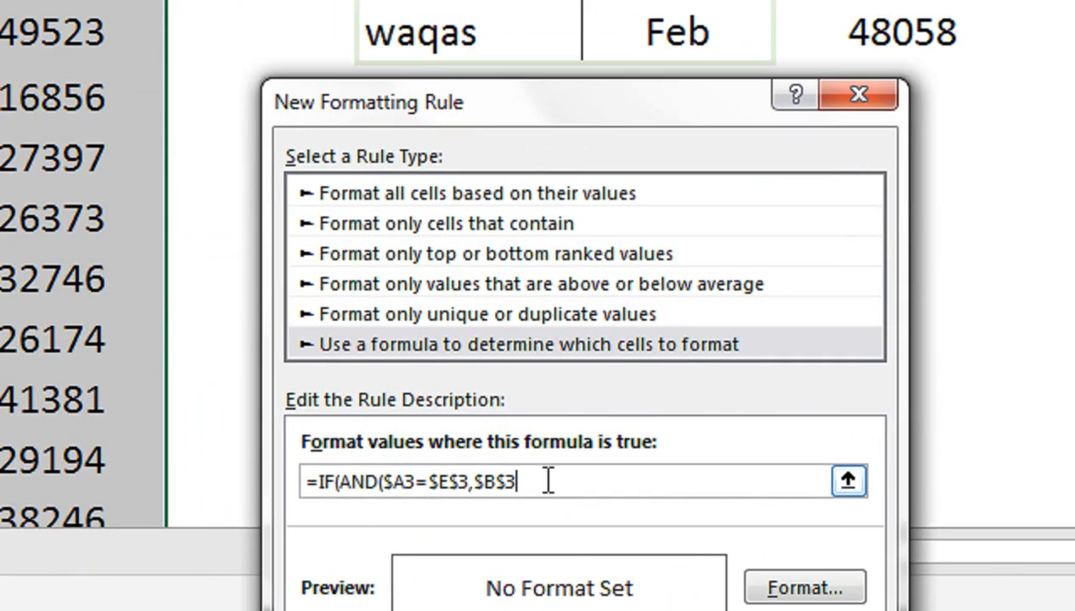
type("=")
left_click(678, 43)
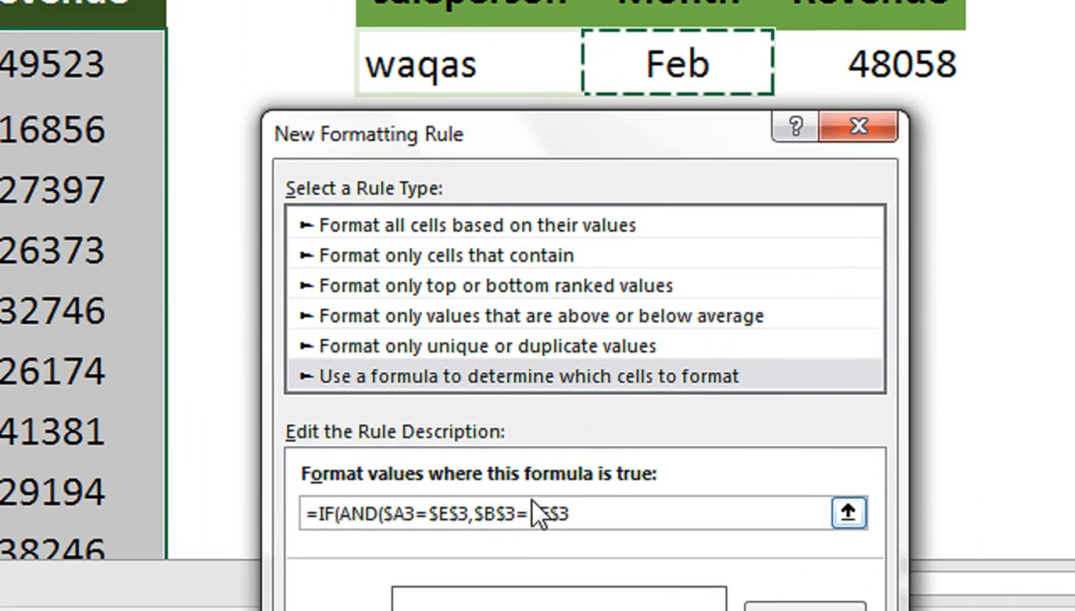
left_click(510, 513)
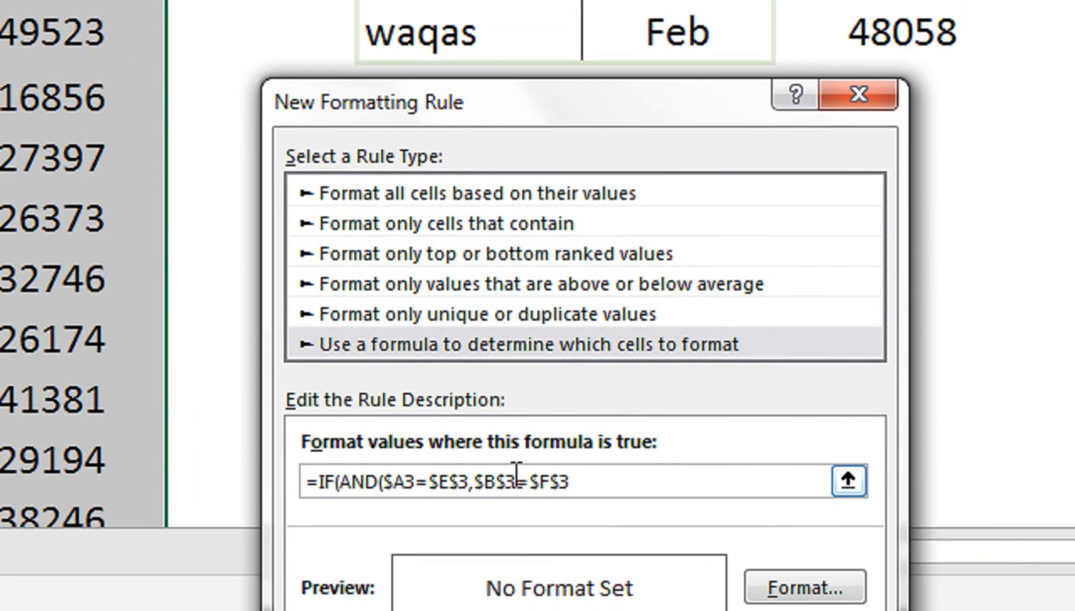
key("BackSpace")
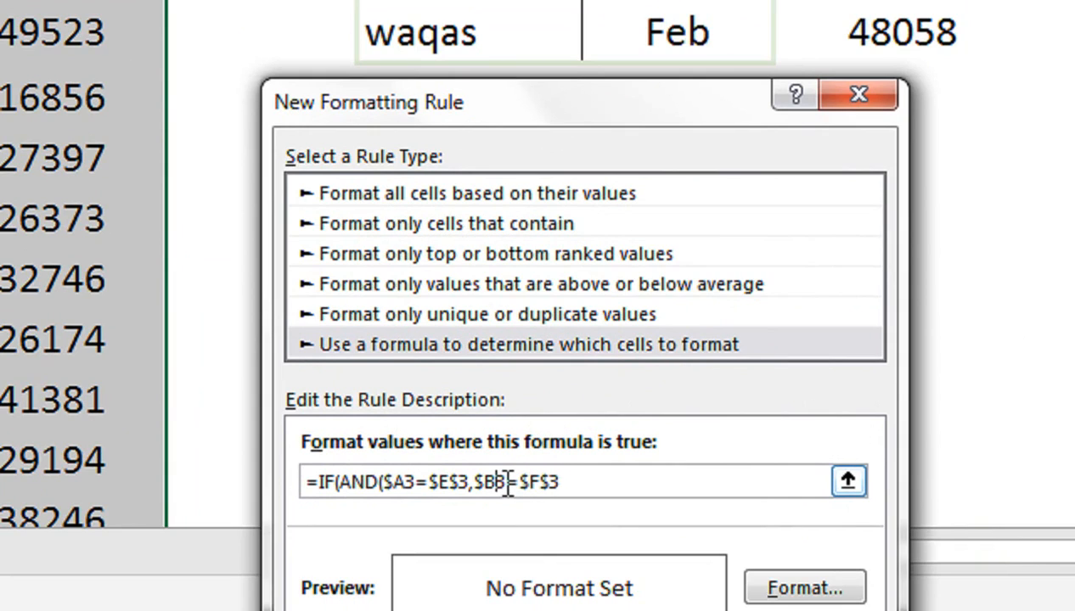
Close the AND test and complete the IF with "TRUE" and "FALSE" as its two results
left_click(588, 481)
type("),\"TRUE\",\"")
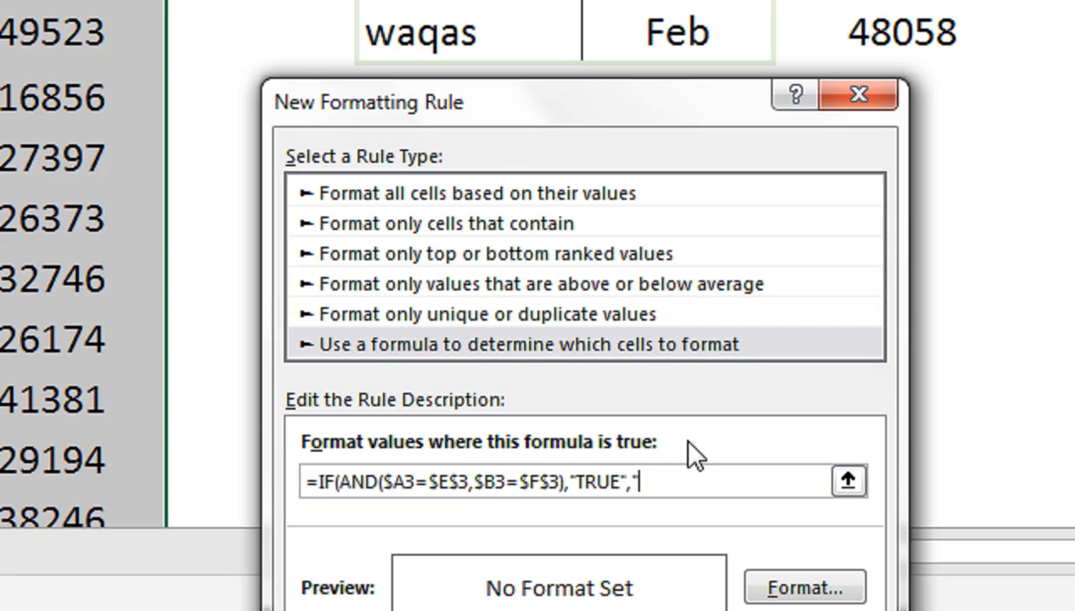
type("FALSE\"")
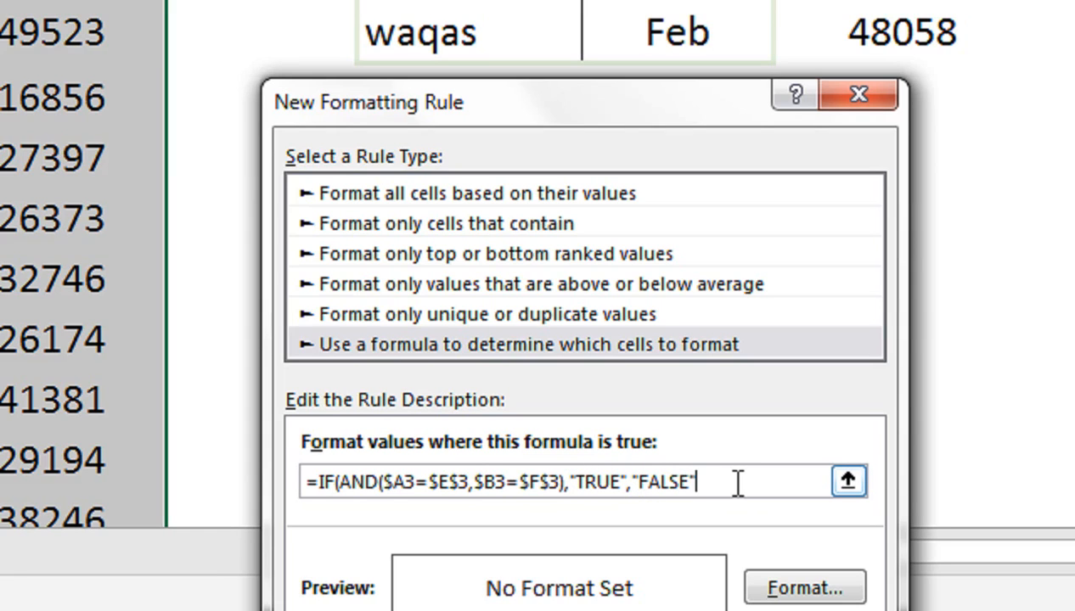
type(")")
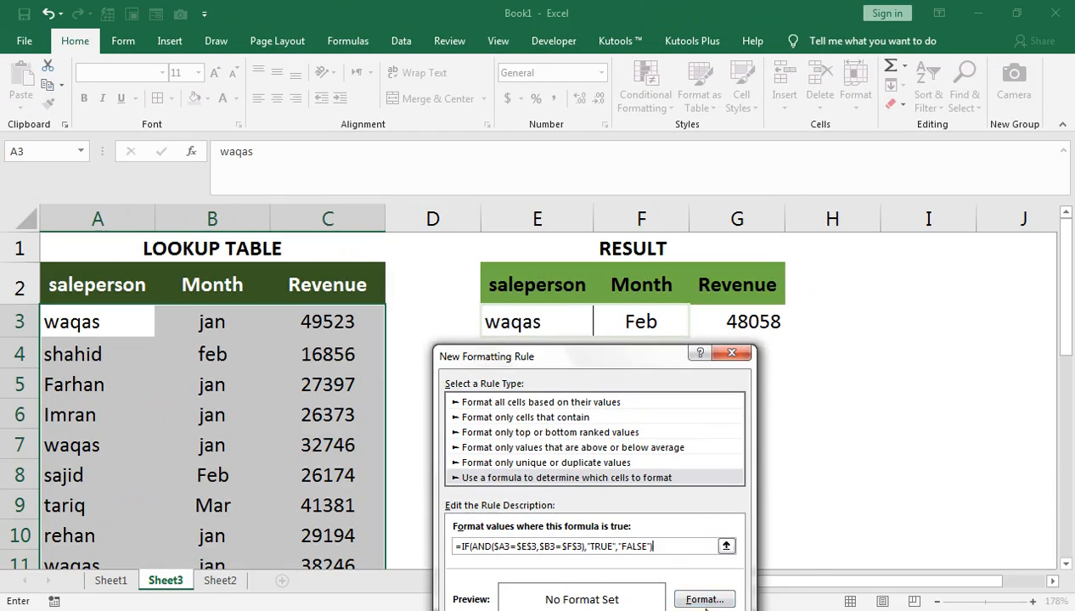
Give the rule the lightest green background fill and apply it to the lookup table
left_click(806, 588)
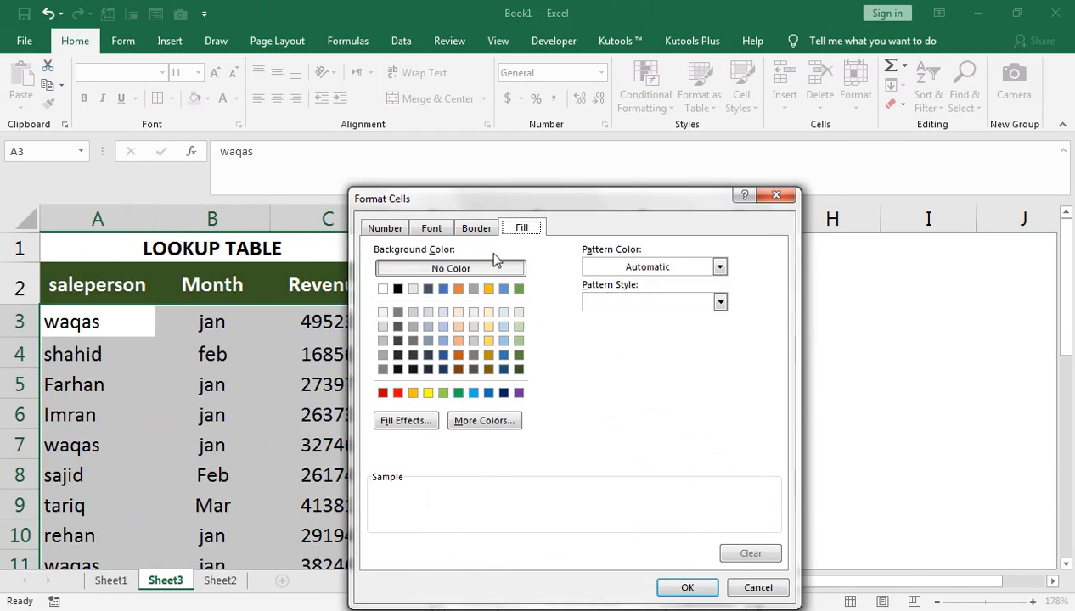
left_click(504, 313)
left_click(519, 313)
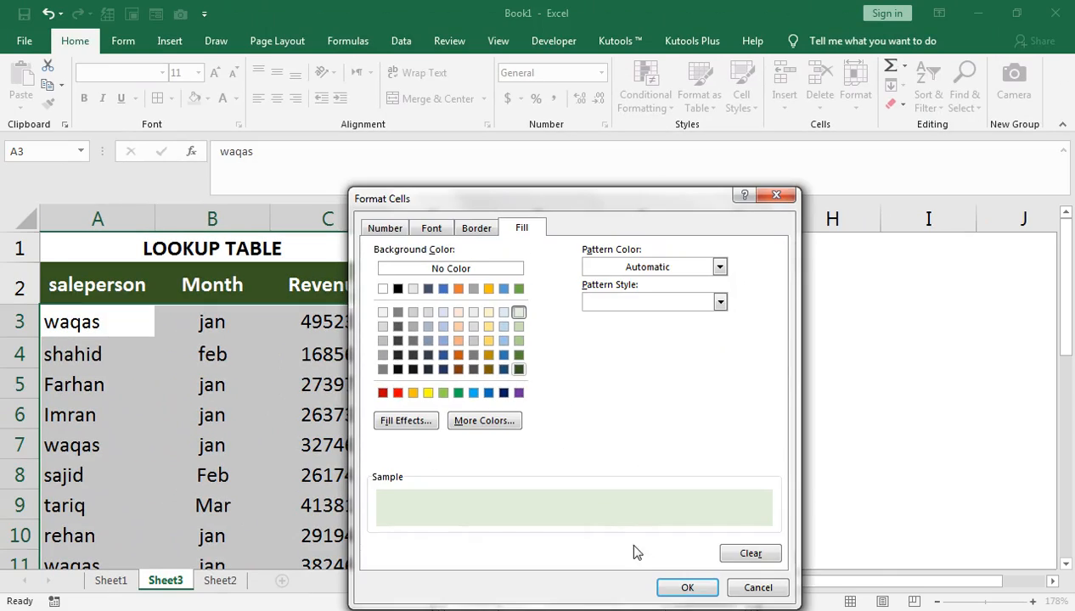
left_click(688, 588)
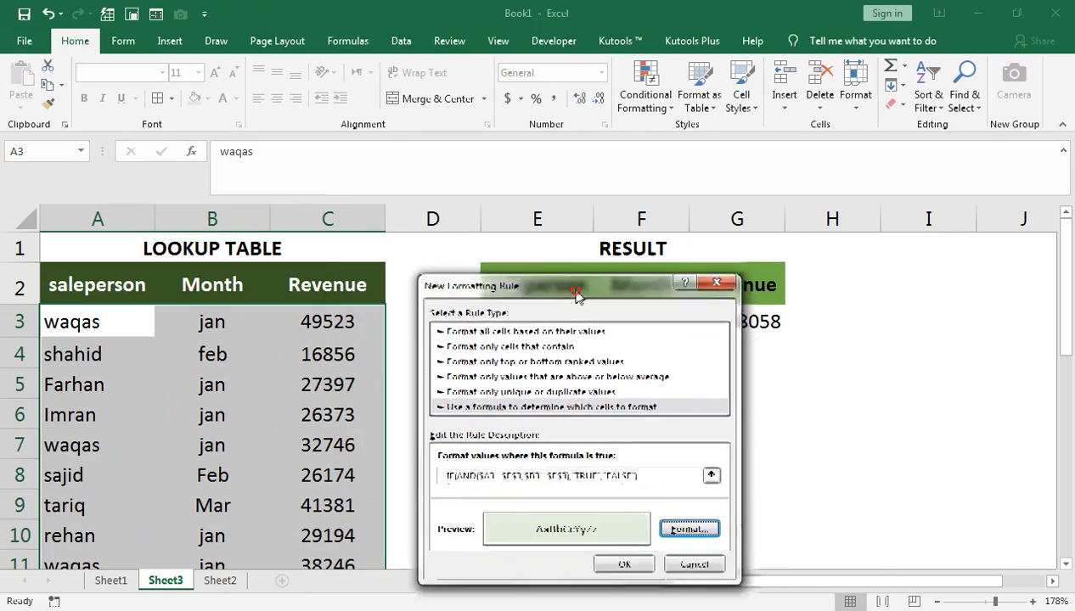
left_click(611, 503)
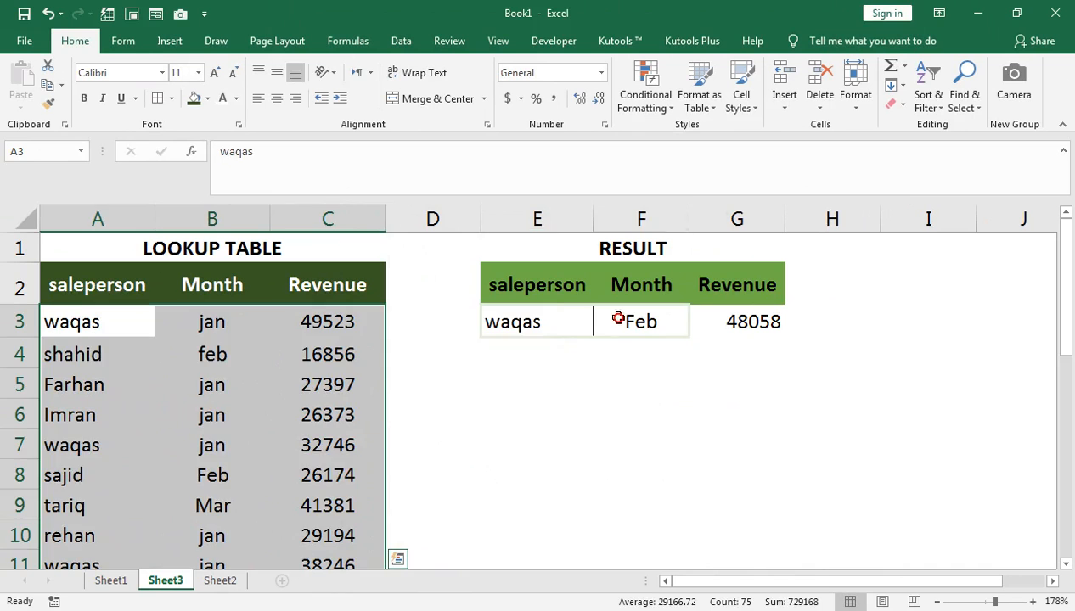
Choose jan as the month in F3 of the result table
left_click(628, 327)
left_click(697, 330)
left_click(680, 350)
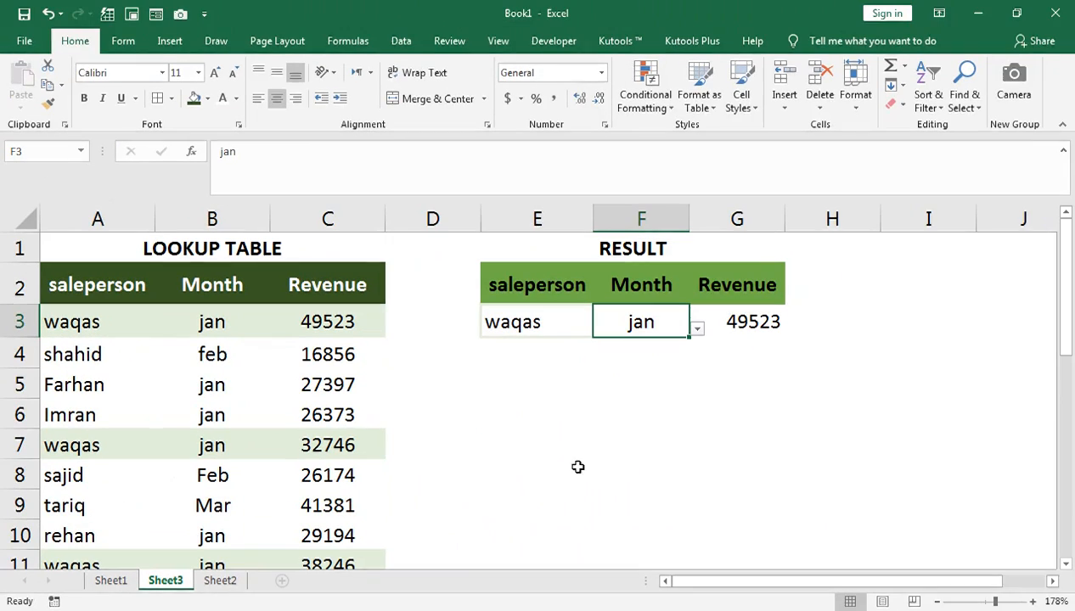
Extend the revenue formula from G3 over G3:G8 by committing it to the whole range as an array formula
left_click(743, 322)
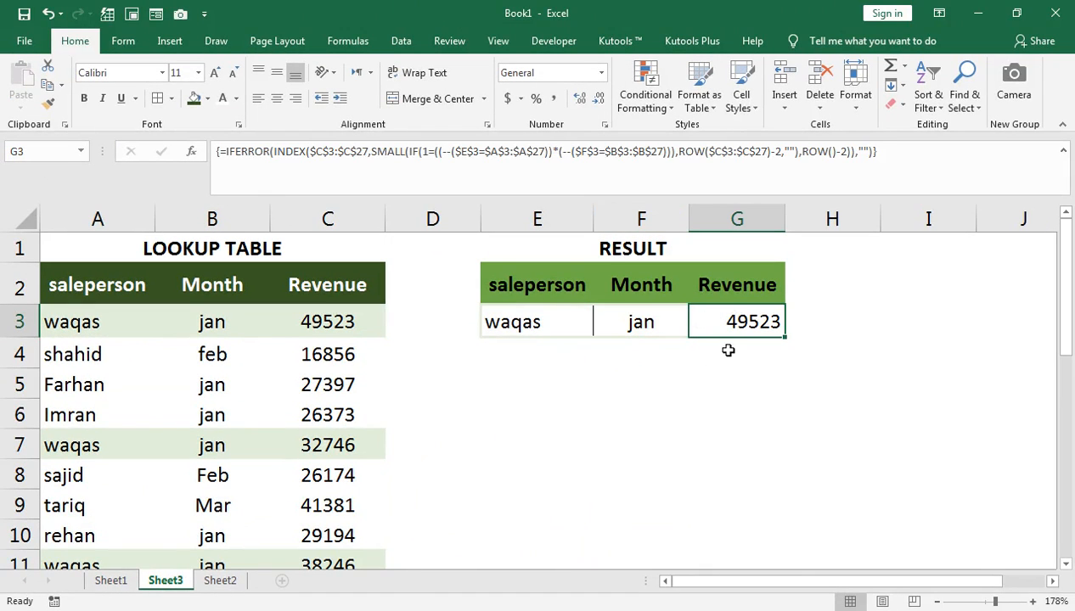
left_click(728, 351)
left_click(725, 330)
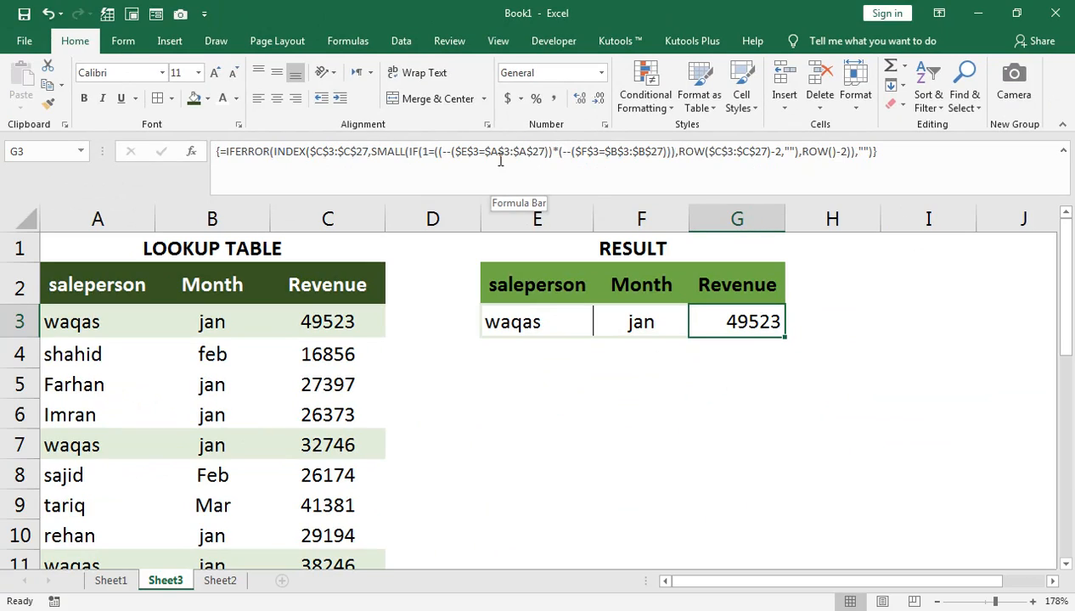
left_click(727, 371)
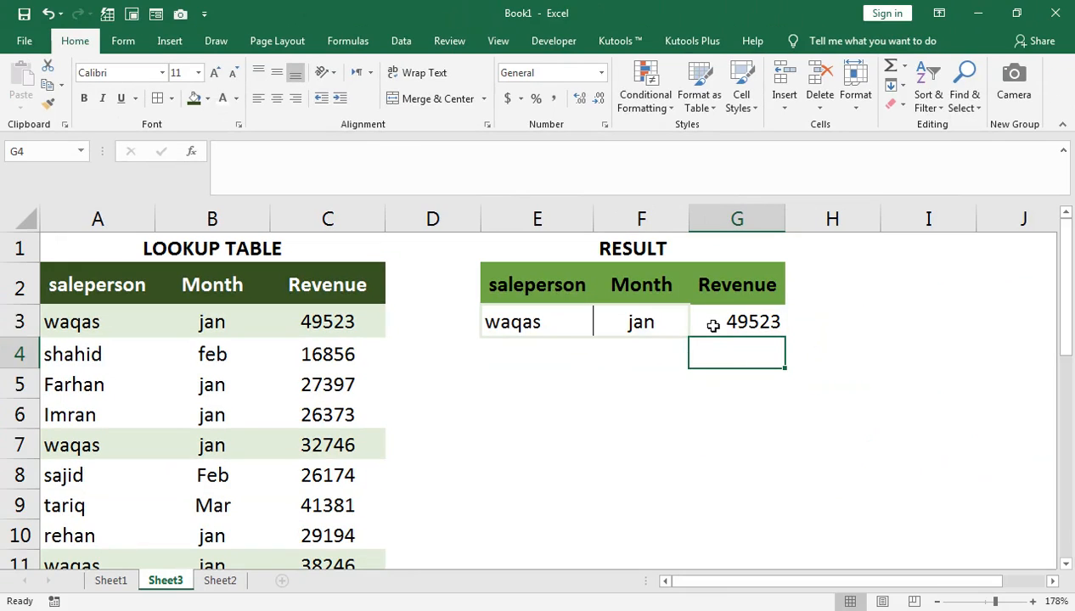
left_click_drag(698, 321, 720, 472)
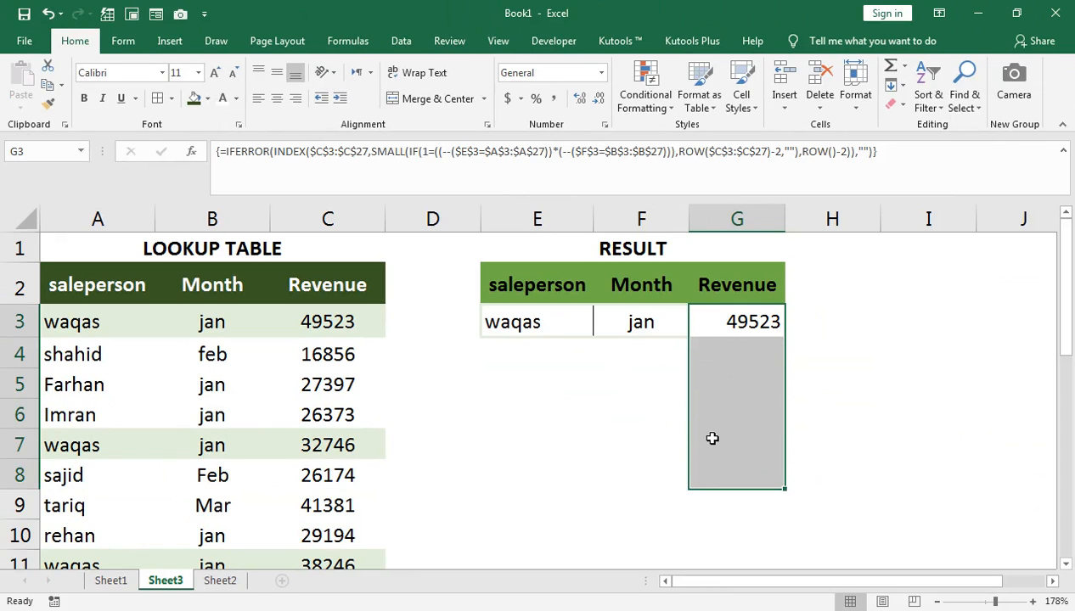
key("F2")
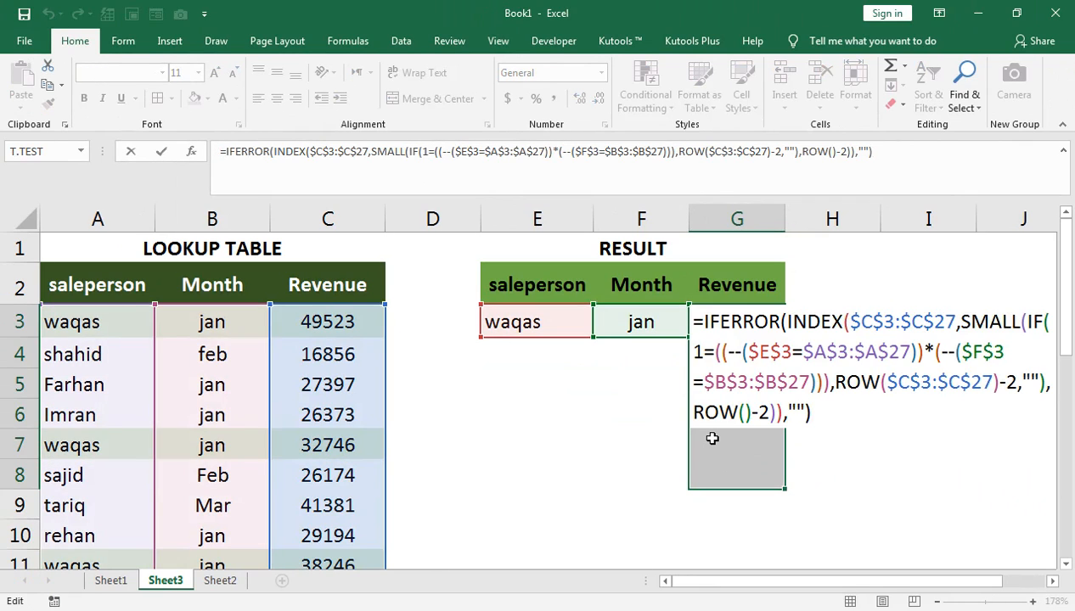
key("ctrl+shift+Return")
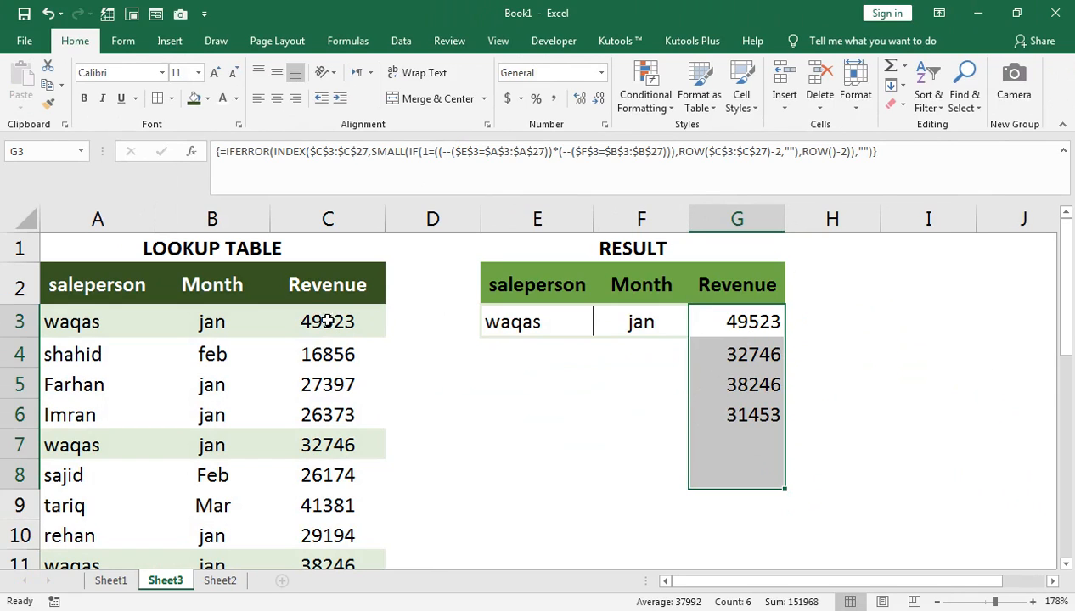
Compare the revenues returned in column G with the highlighted rows of the lookup table
left_click(756, 330)
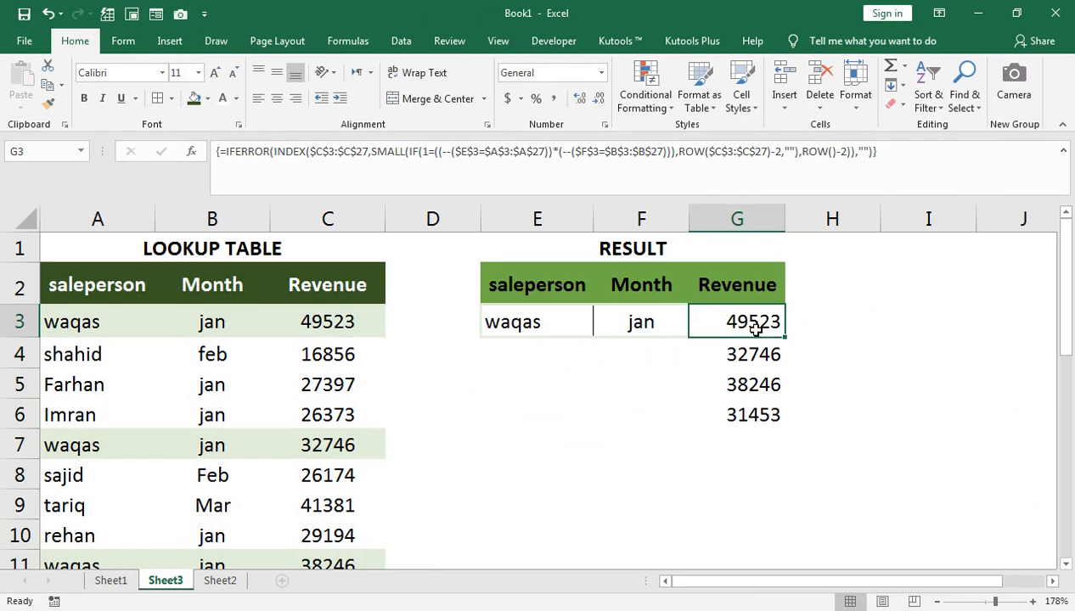
left_click(319, 440)
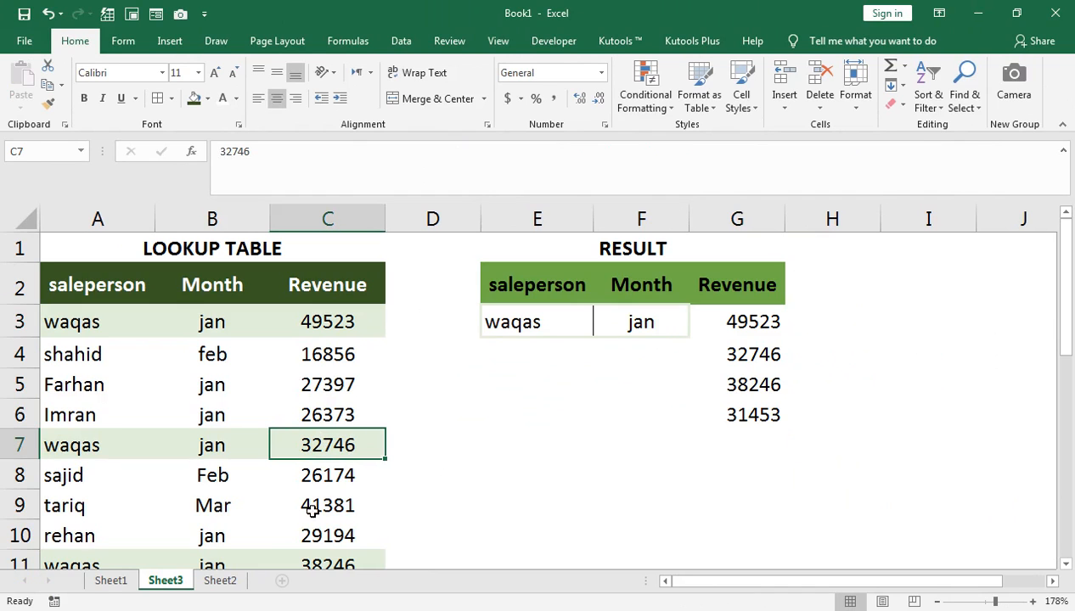
left_click(321, 556)
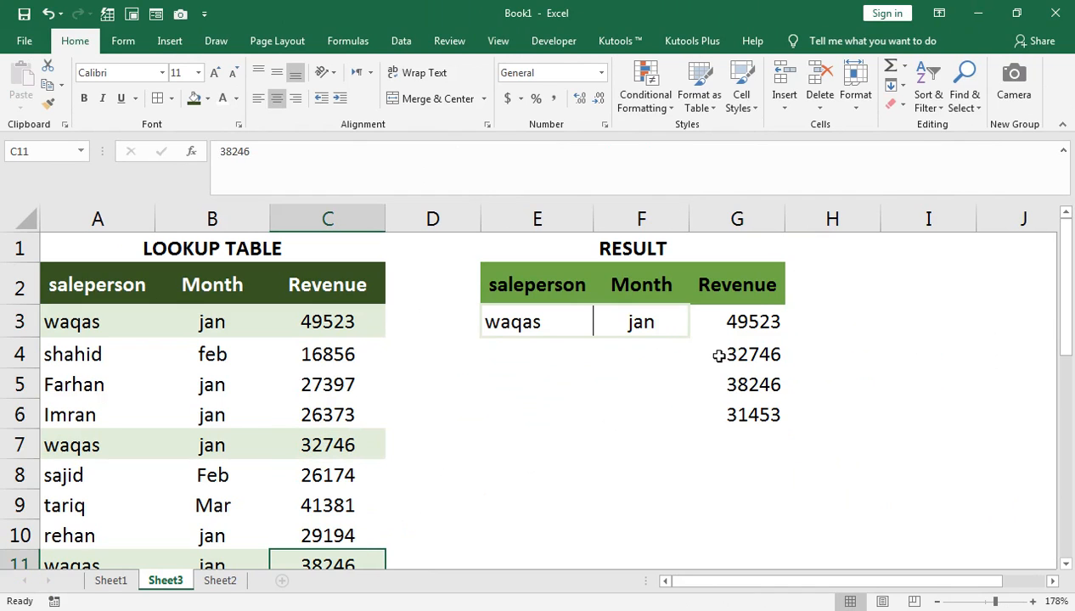
scroll(676, 355, "down", 1)
scroll(360, 554, "down", 2)
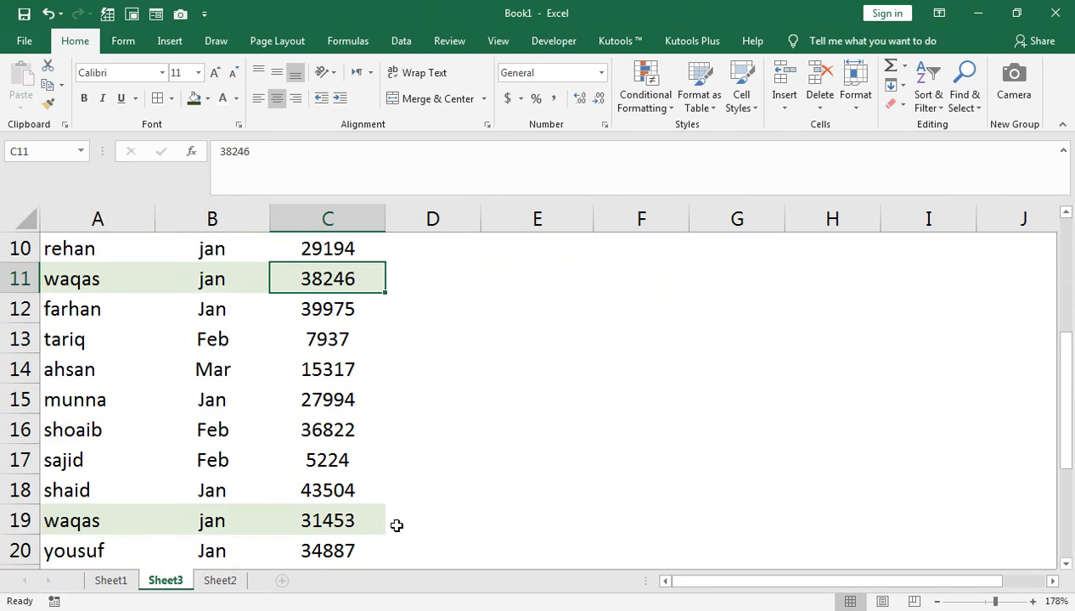
Total the returned revenues in I3 with a SUM formula over G3:G10
scroll(671, 456, "up", 3)
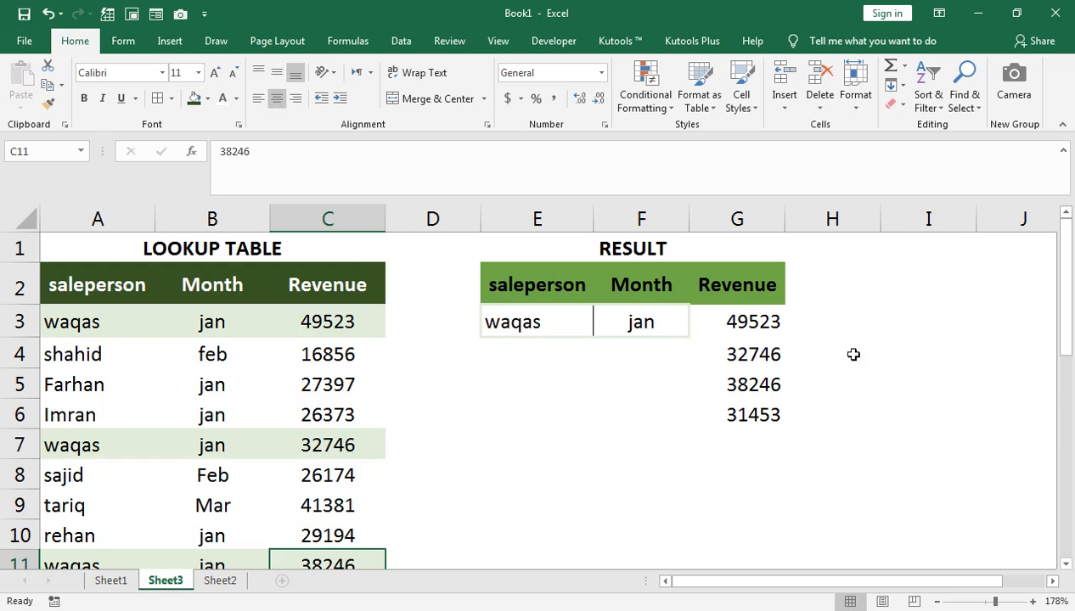
left_click(883, 333)
type("=SUM(")
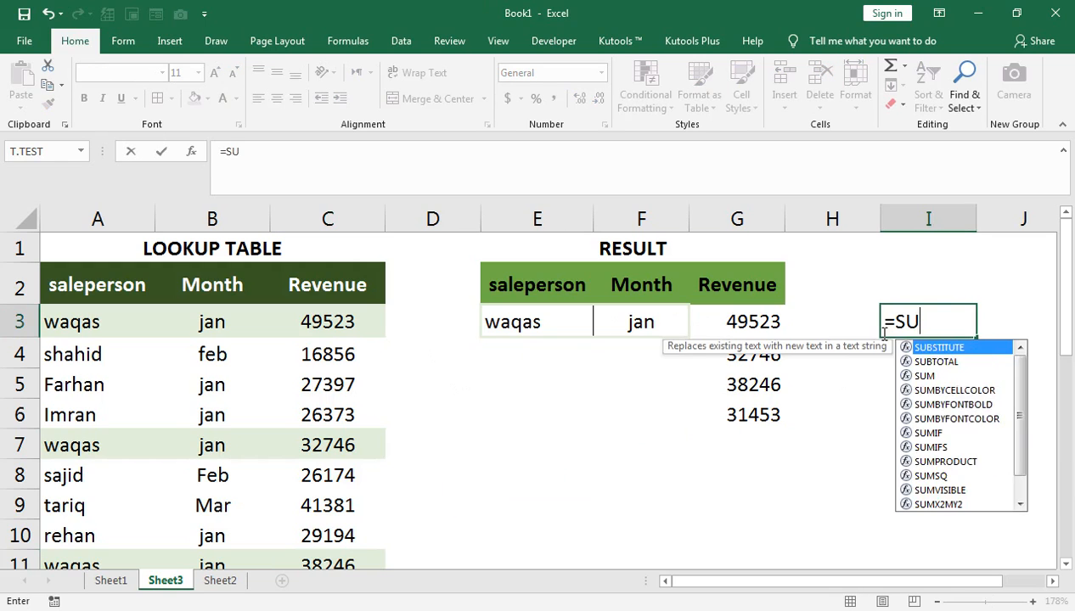
key("Left")
key("Left")
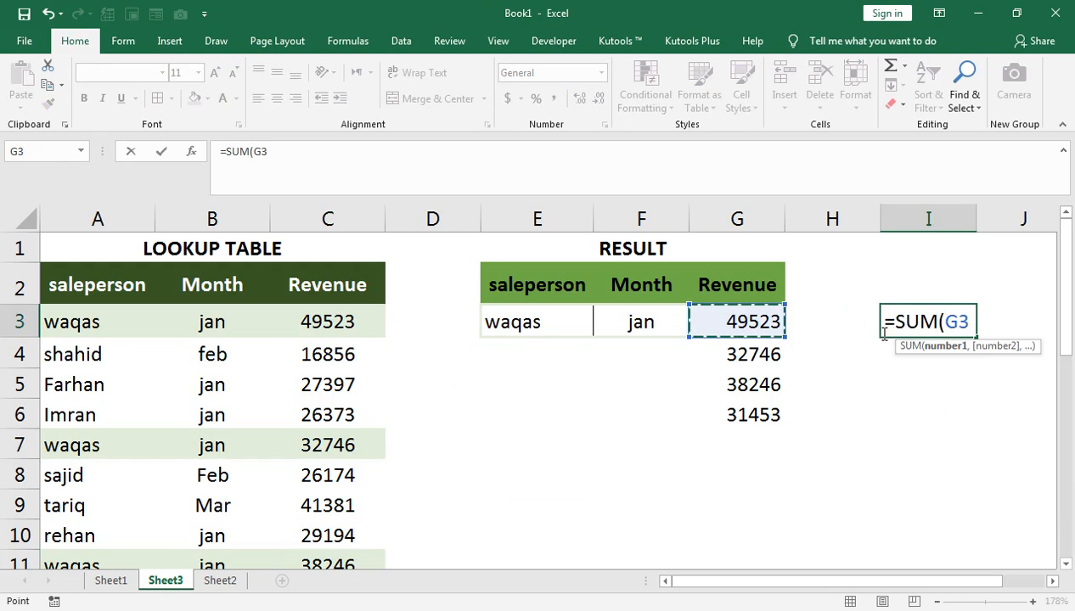
key("shift+Down")
key("shift+Down")
key("shift+Down")
key("shift+Down")
key("shift+Down")
key("shift+Down")
key("shift+Down")
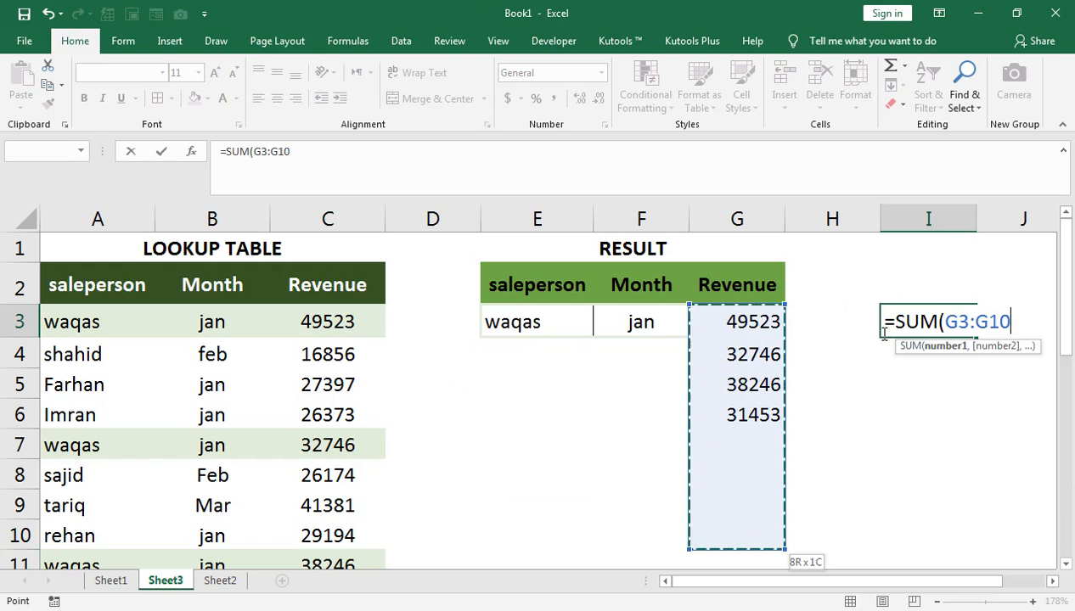
type(")")
key("Return")
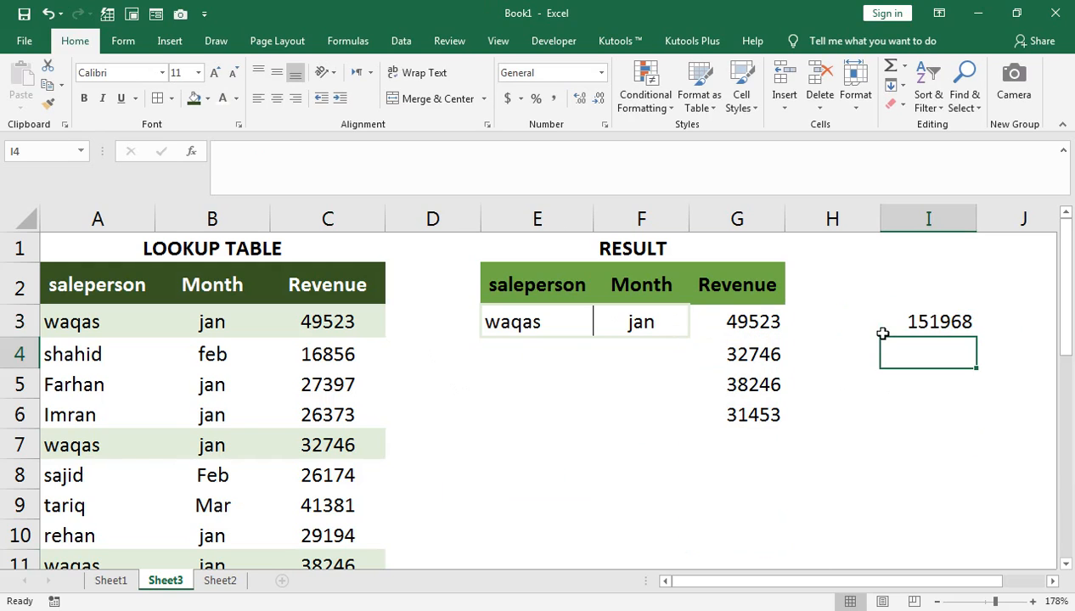
Add the heading TOTAL in I2 above the sum, with the result table headers' green fill, bold text and centring
left_click(927, 312)
left_click(915, 299)
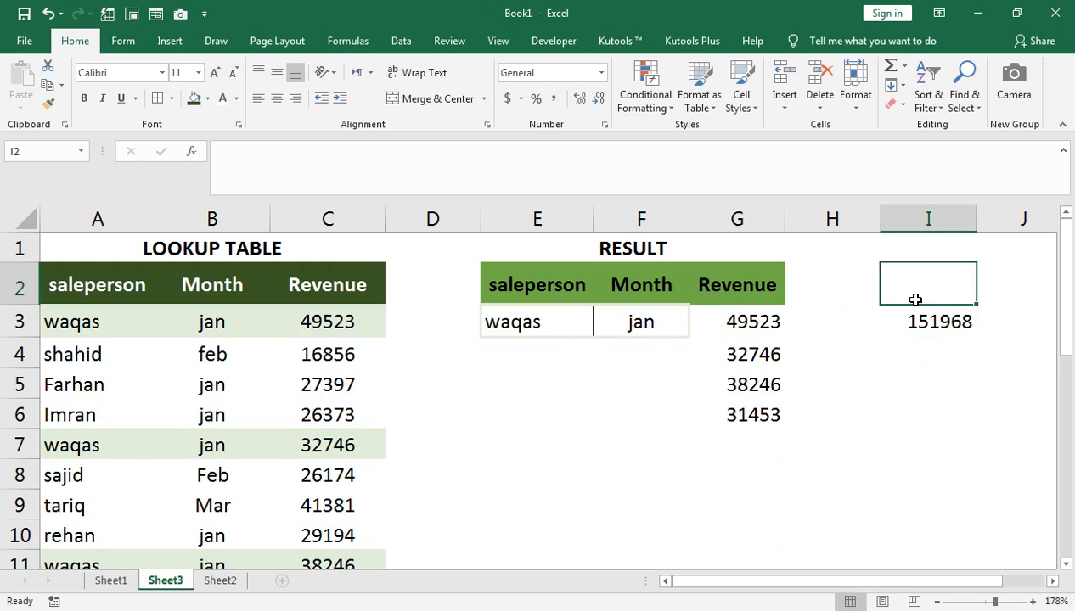
type("TOTAL")
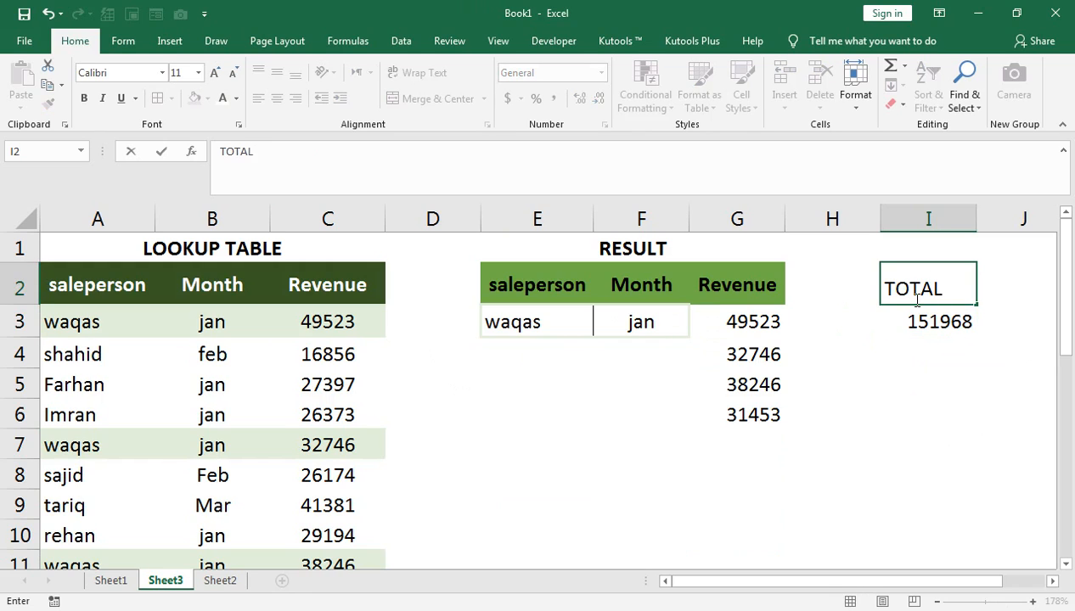
left_click(918, 322)
left_click(637, 309)
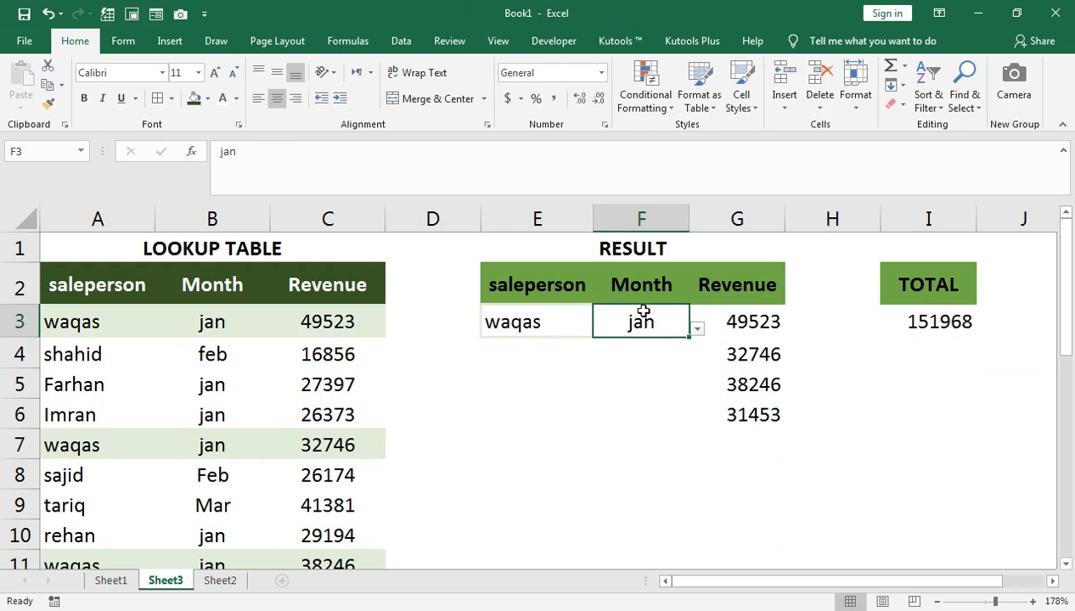
left_click(896, 319)
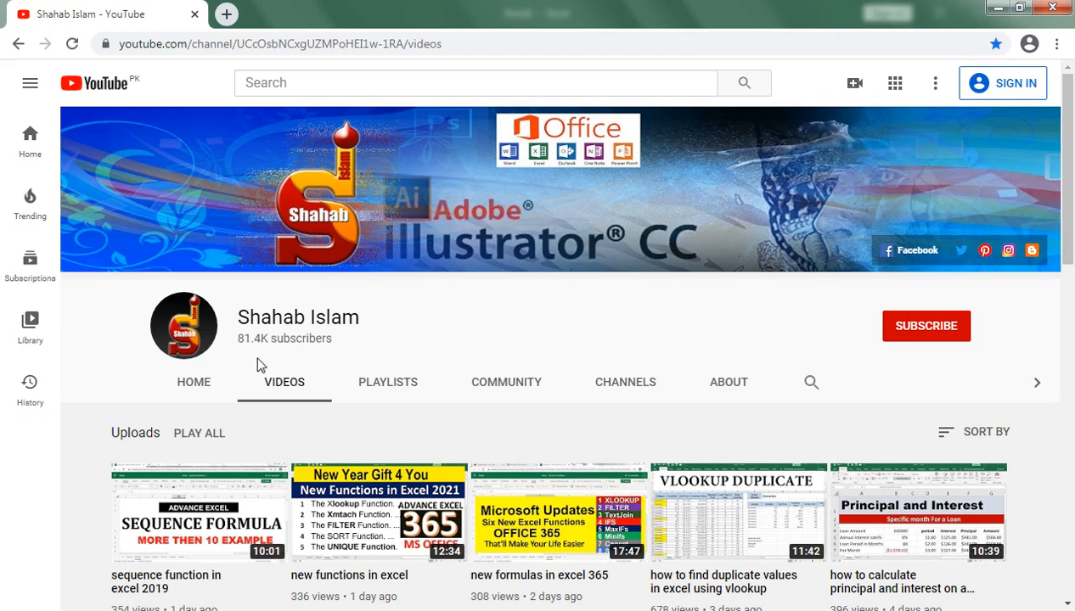
mouse_move(654, 469)
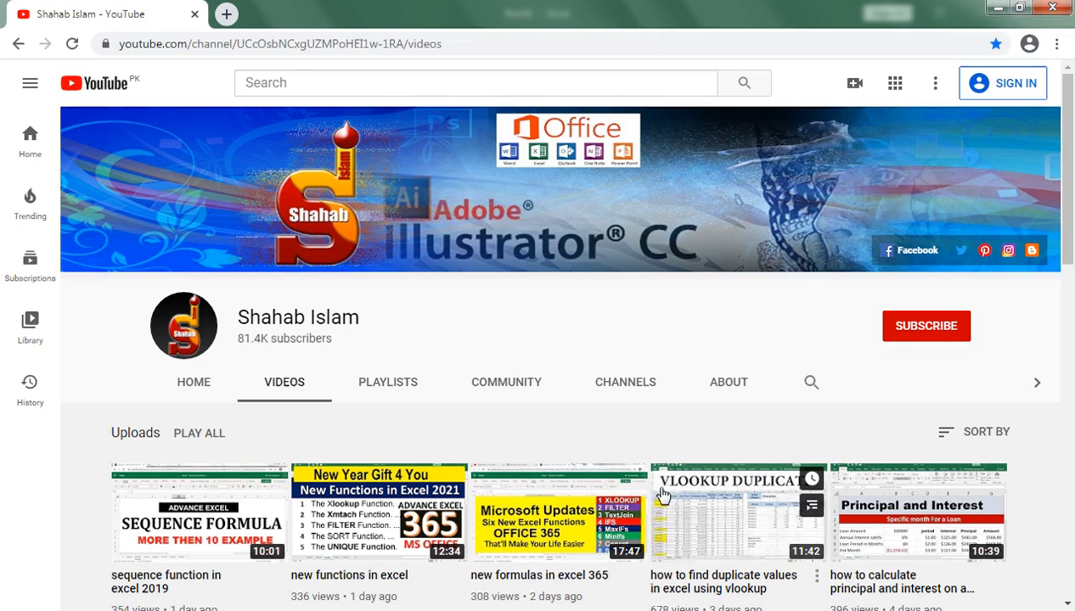